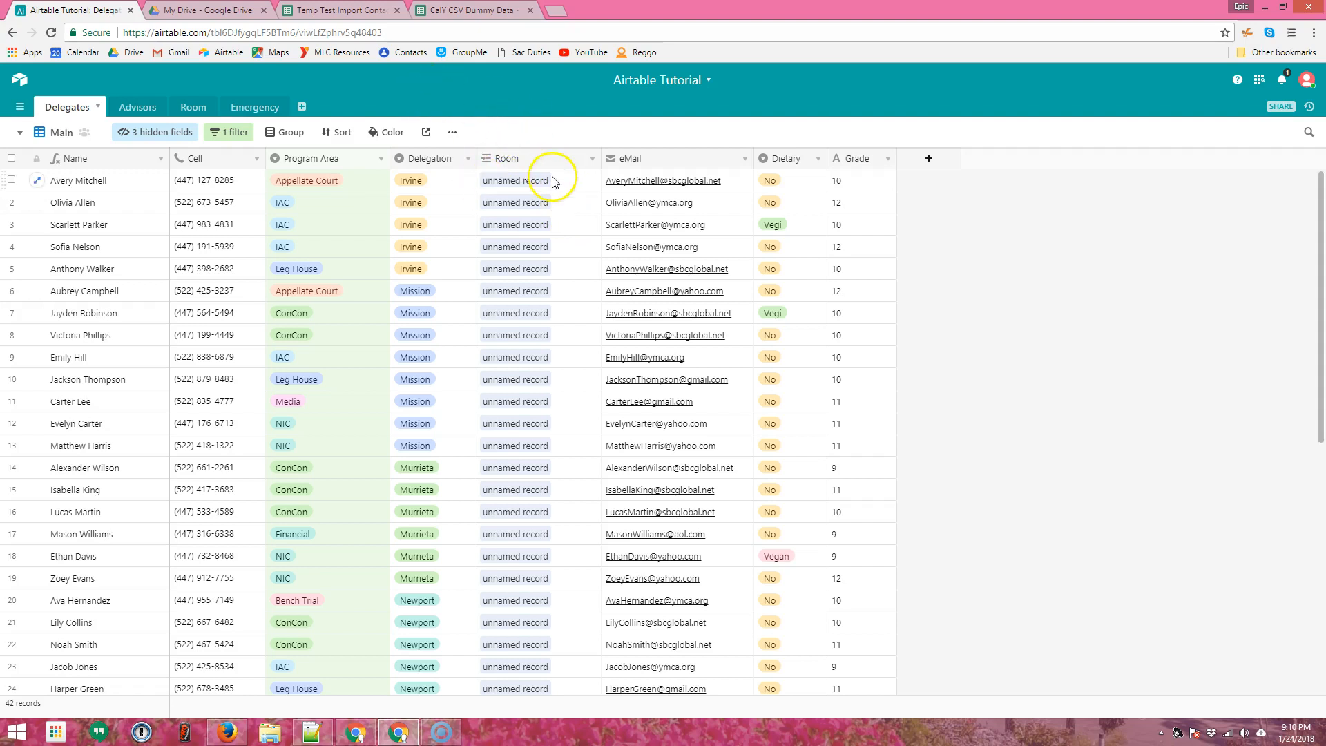
# Examine the Room table's Delegates field settings, including the available field types and the tables it can link to, without changing them
pyautogui.click(192, 110)
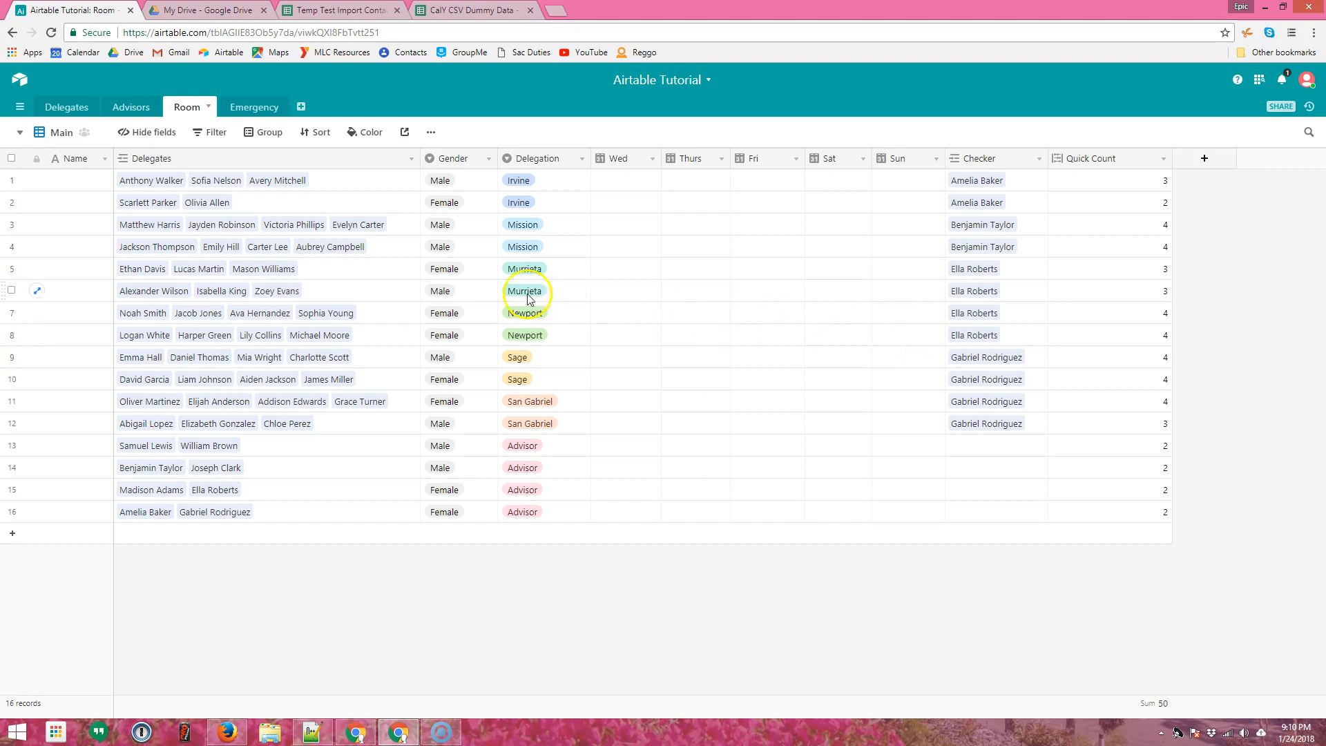
pyautogui.doubleClick(185, 163)
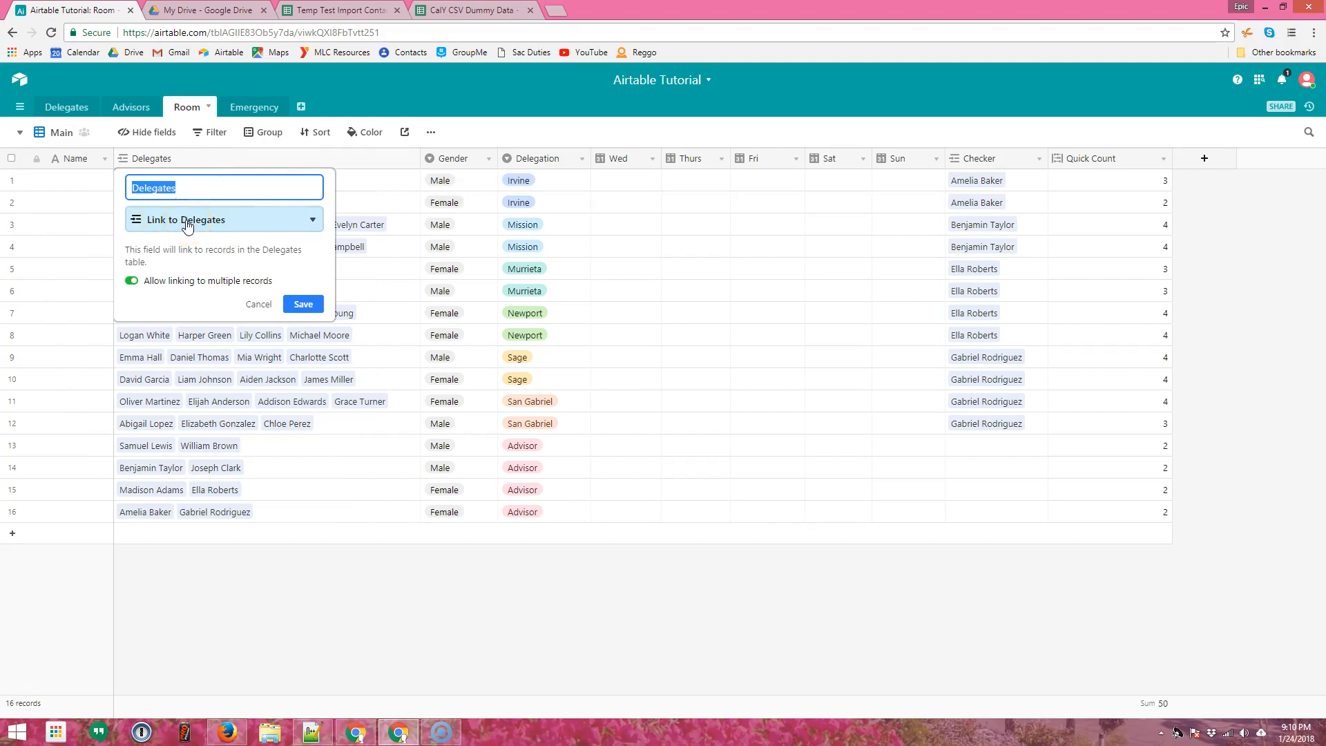
pyautogui.click(187, 221)
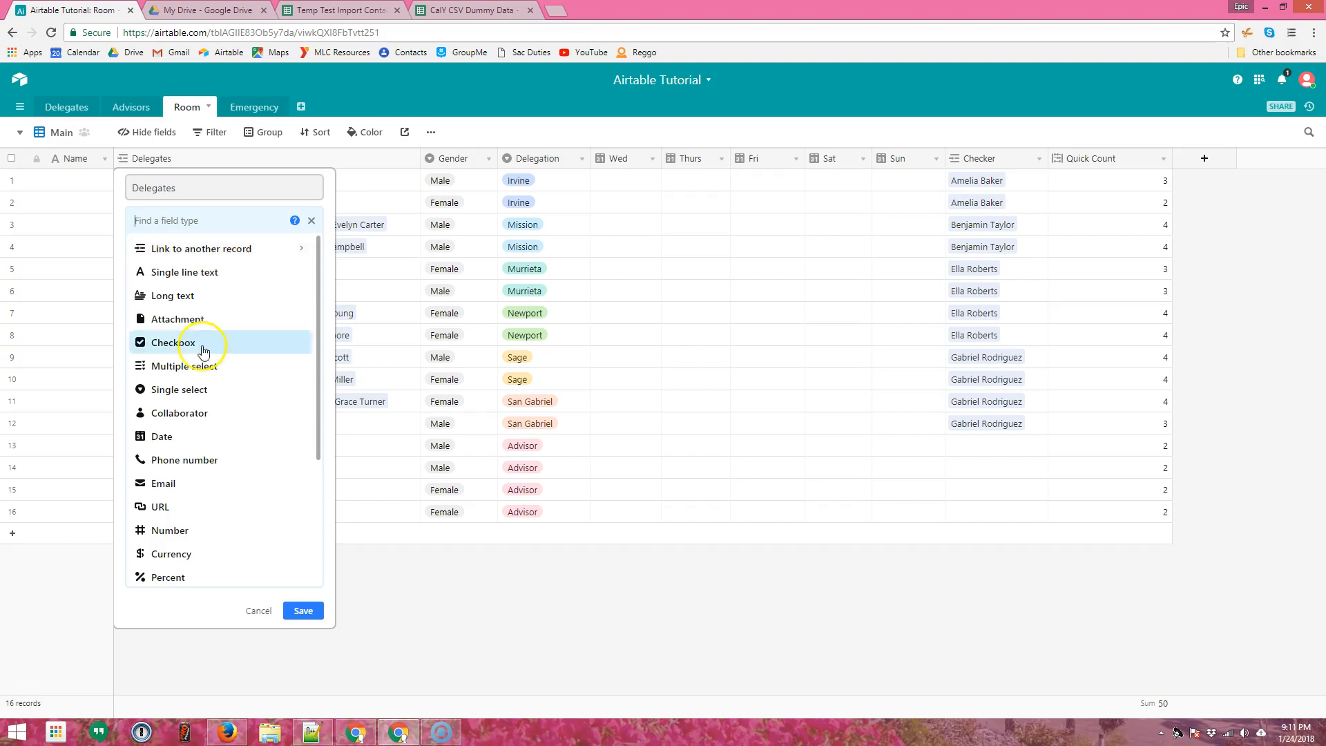
pyautogui.scroll(-3, 207, 429)
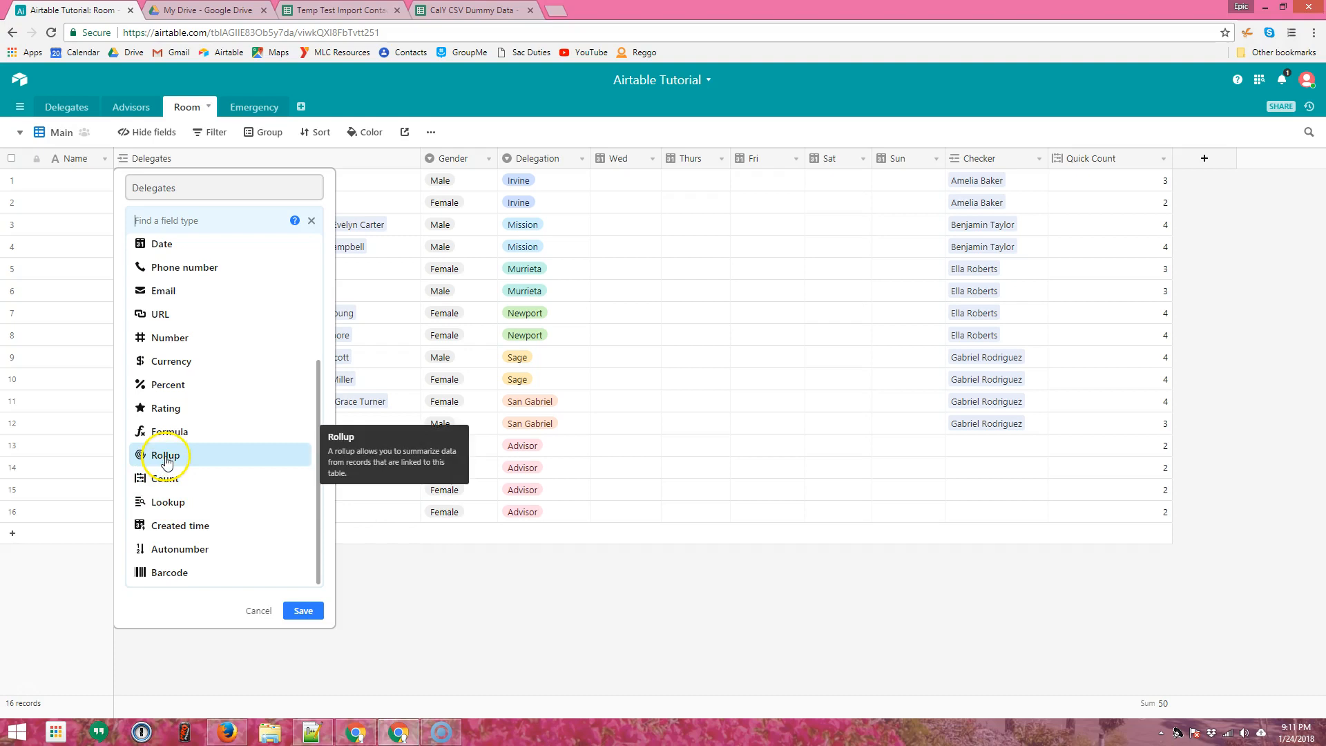
pyautogui.scroll(4, 223, 411)
pyautogui.scroll(1, 225, 412)
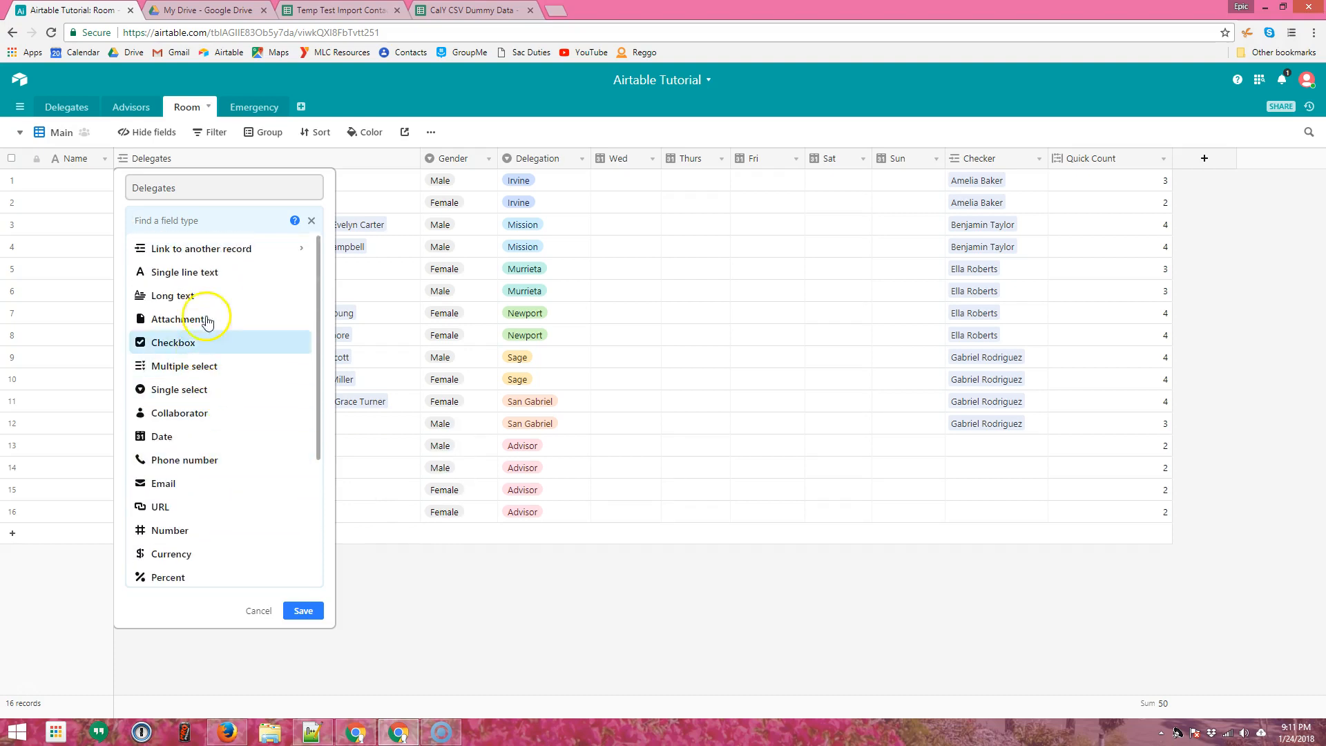
pyautogui.scroll(-3, 208, 417)
pyautogui.scroll(3, 206, 401)
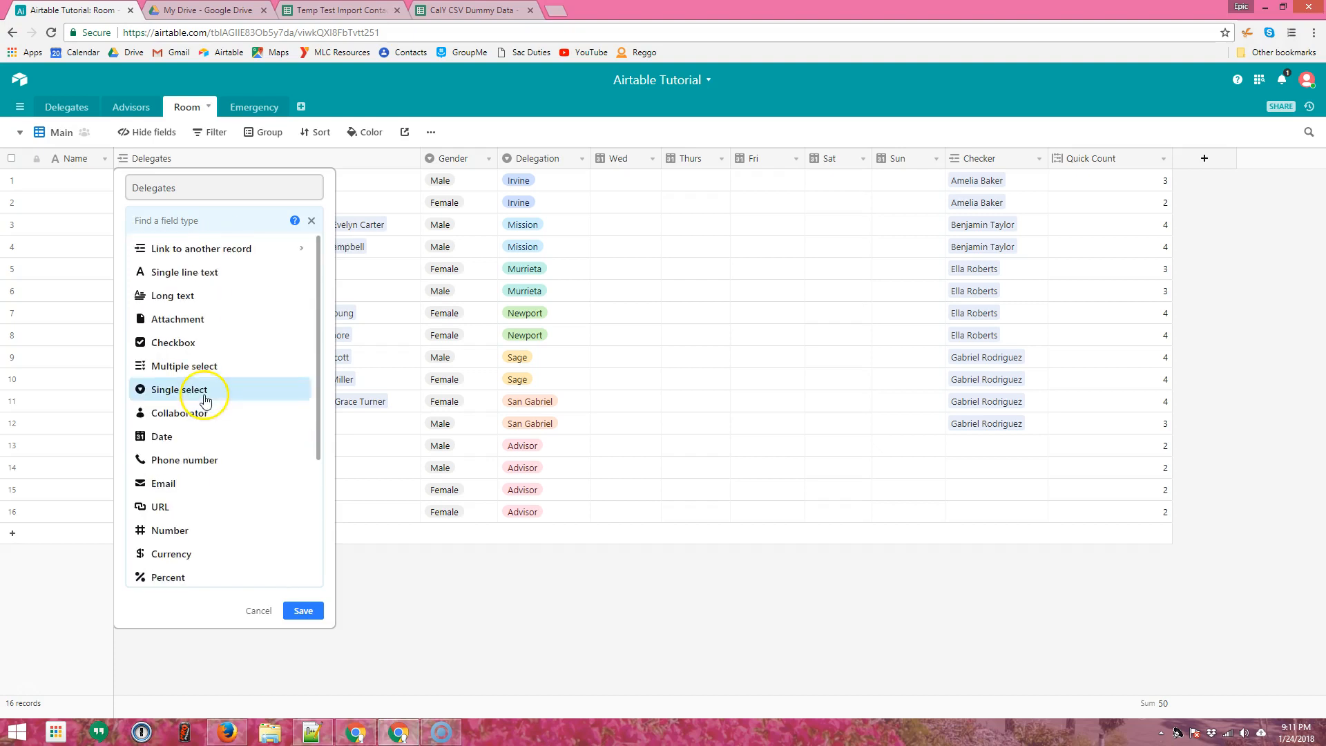
pyautogui.click(195, 254)
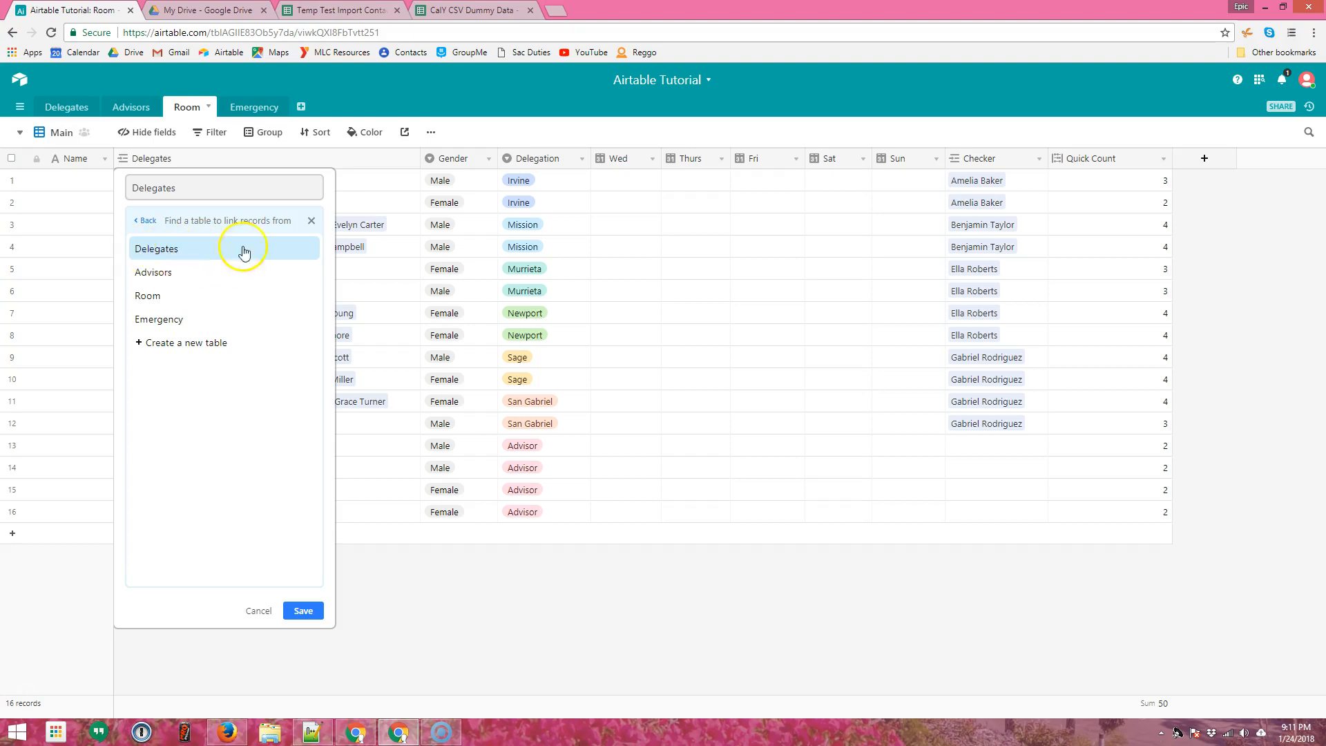
pyautogui.click(259, 611)
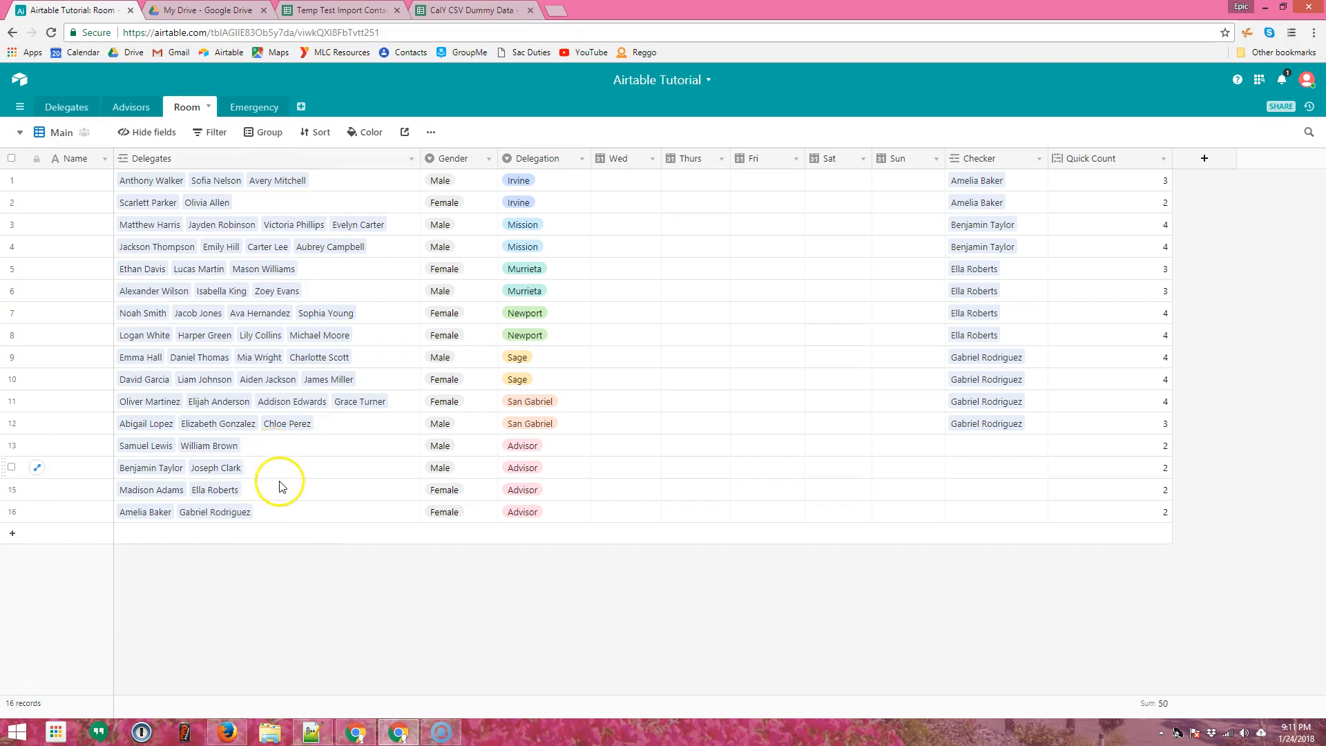
# Try linking an extra delegate, found by searching "no", to the room in row 14, and remove that link
pyautogui.click(327, 469)
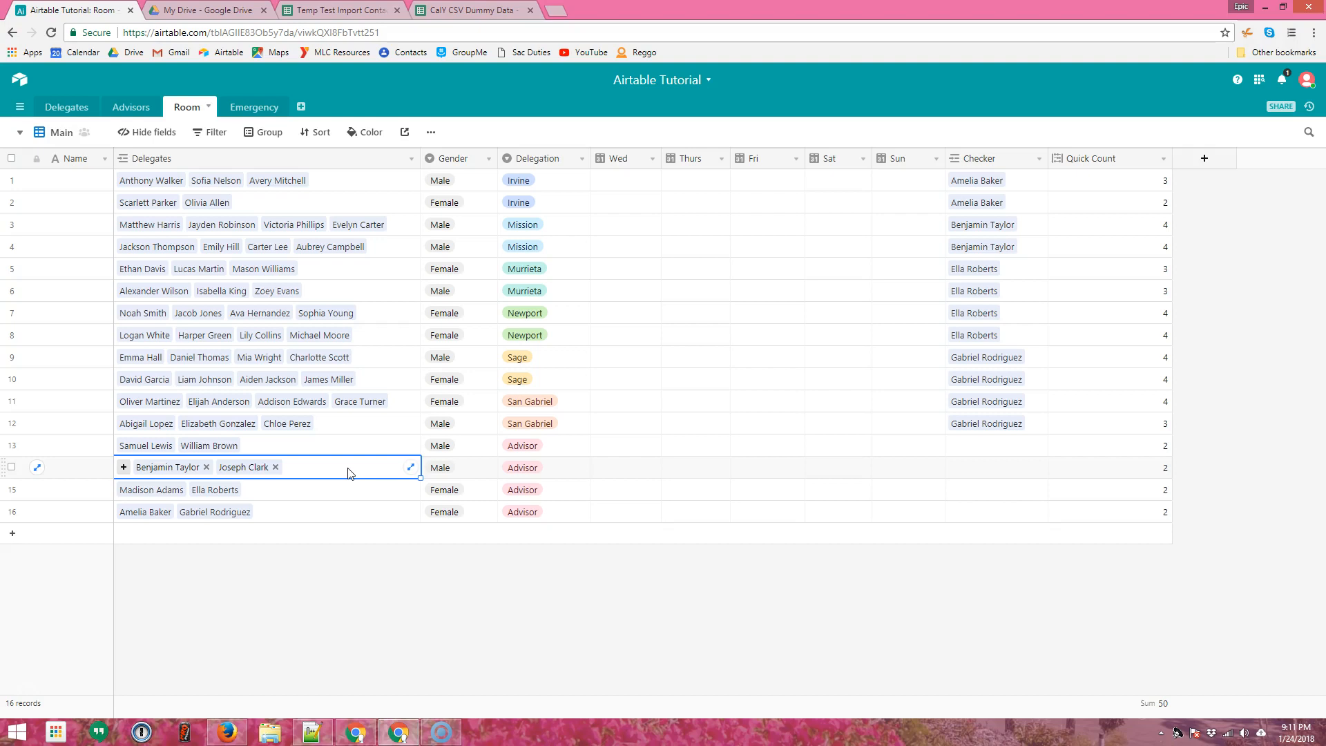
pyautogui.write('no')
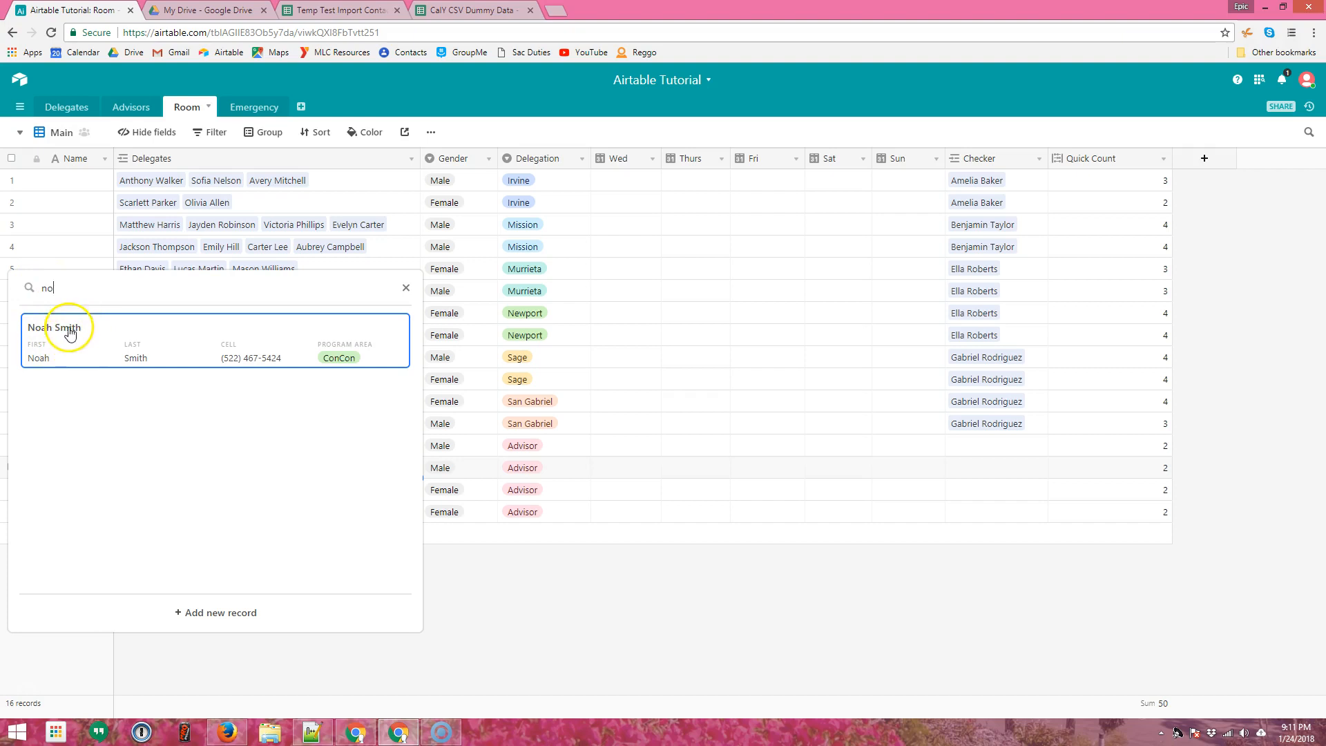
pyautogui.click(133, 346)
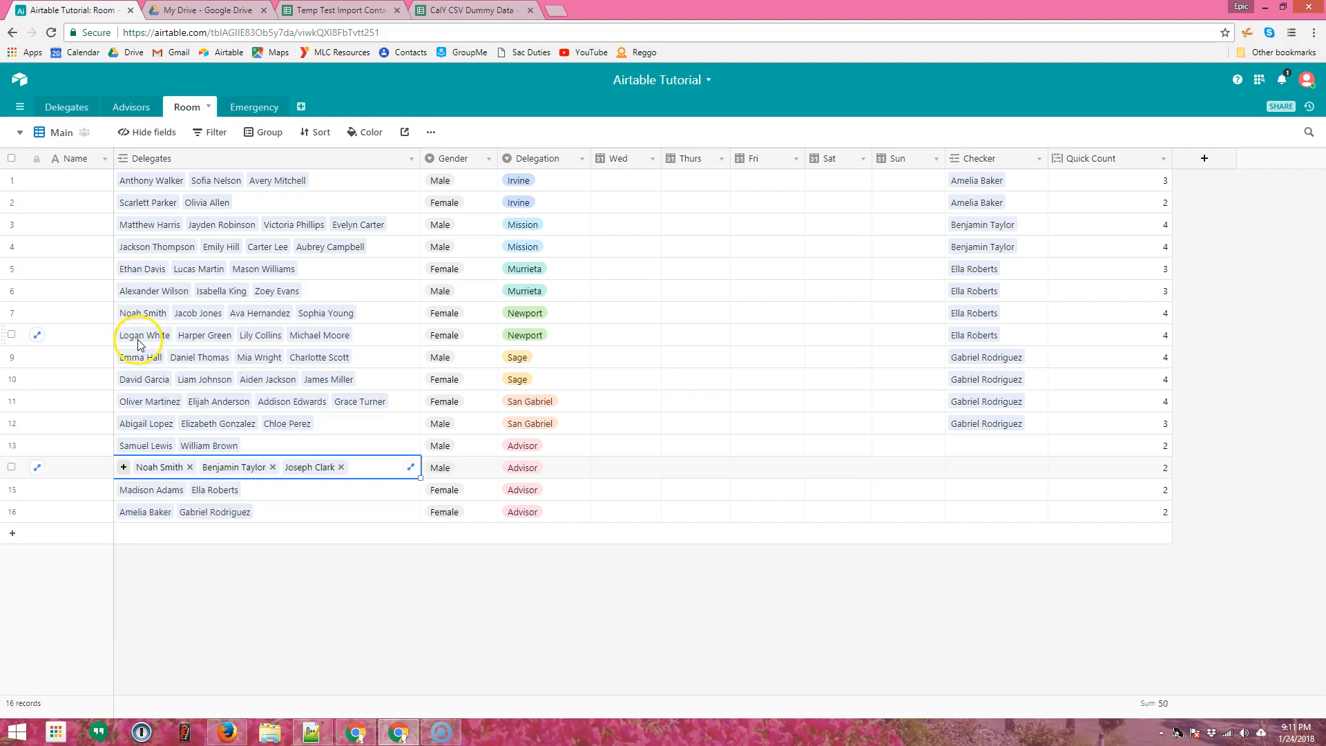
pyautogui.click(189, 467)
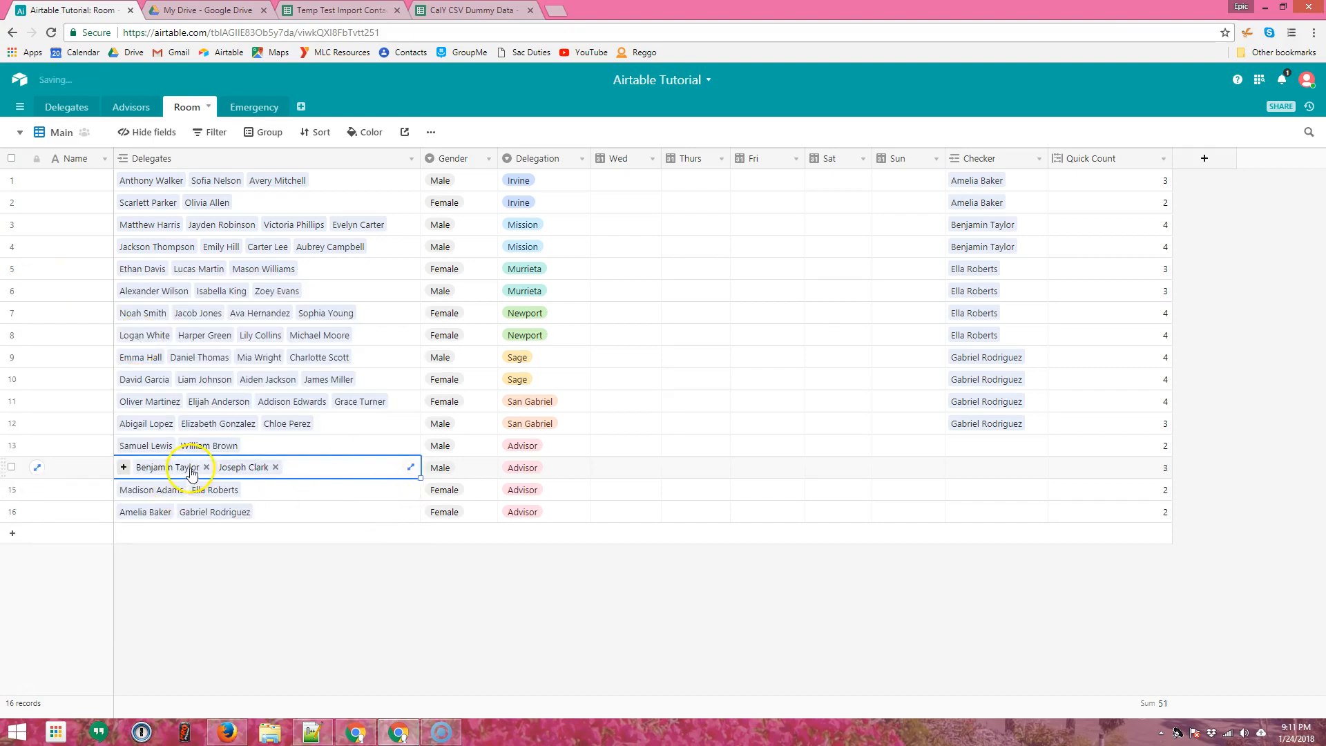
pyautogui.click(331, 595)
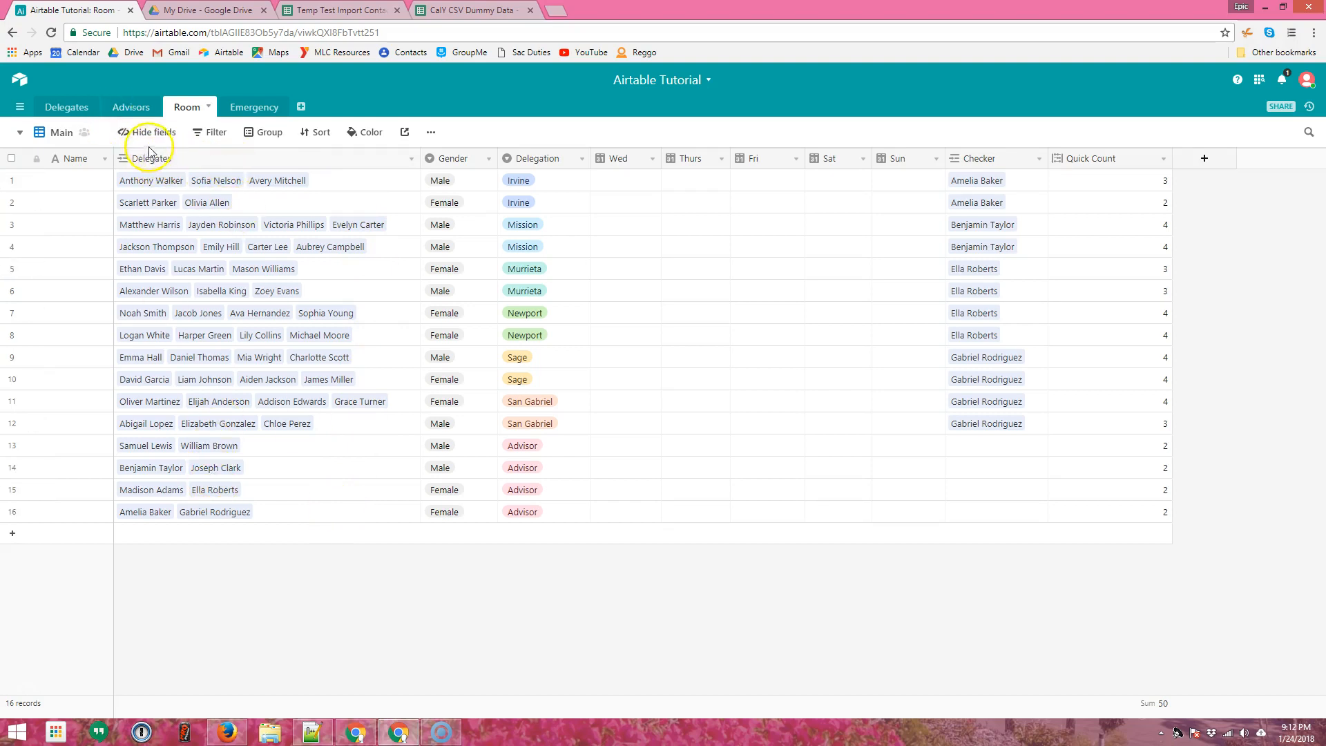
# Check the Room column in the Delegates table and the Checker field's link settings in the Room table
pyautogui.click(66, 108)
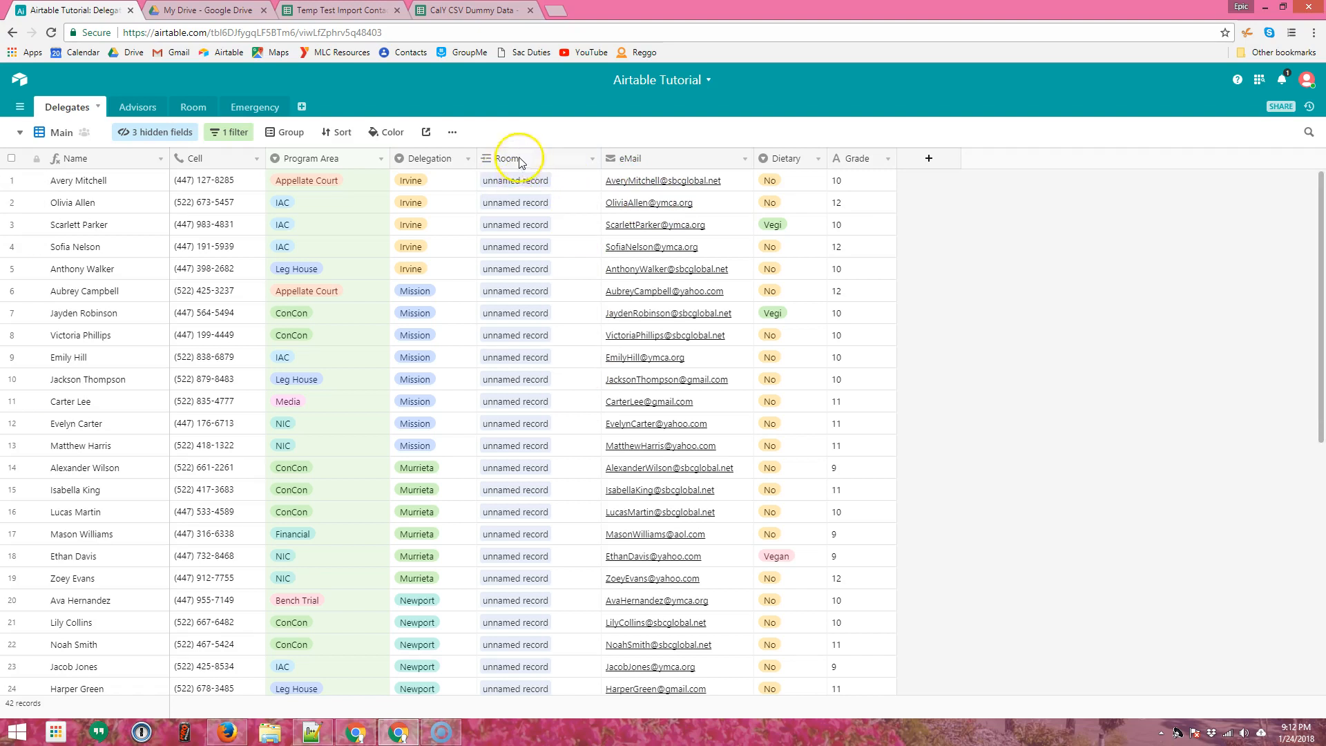
pyautogui.click(192, 109)
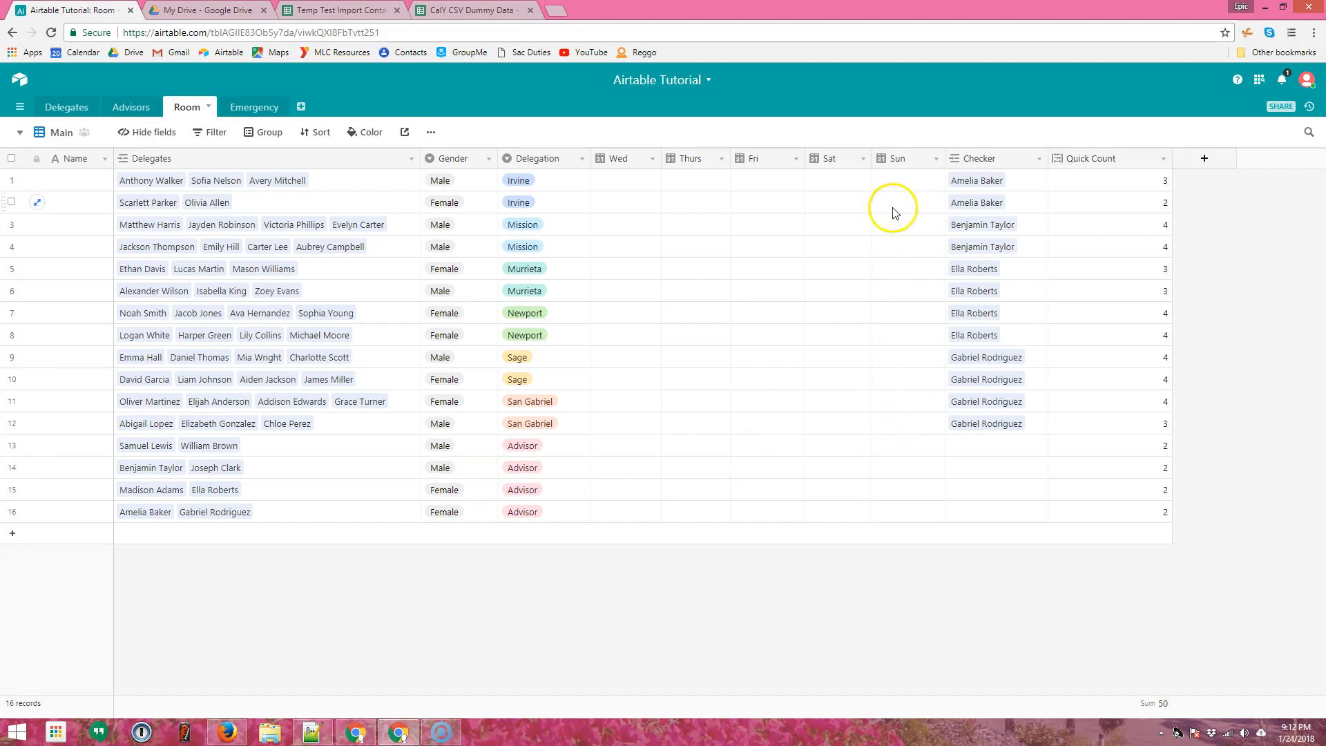
pyautogui.doubleClick(980, 158)
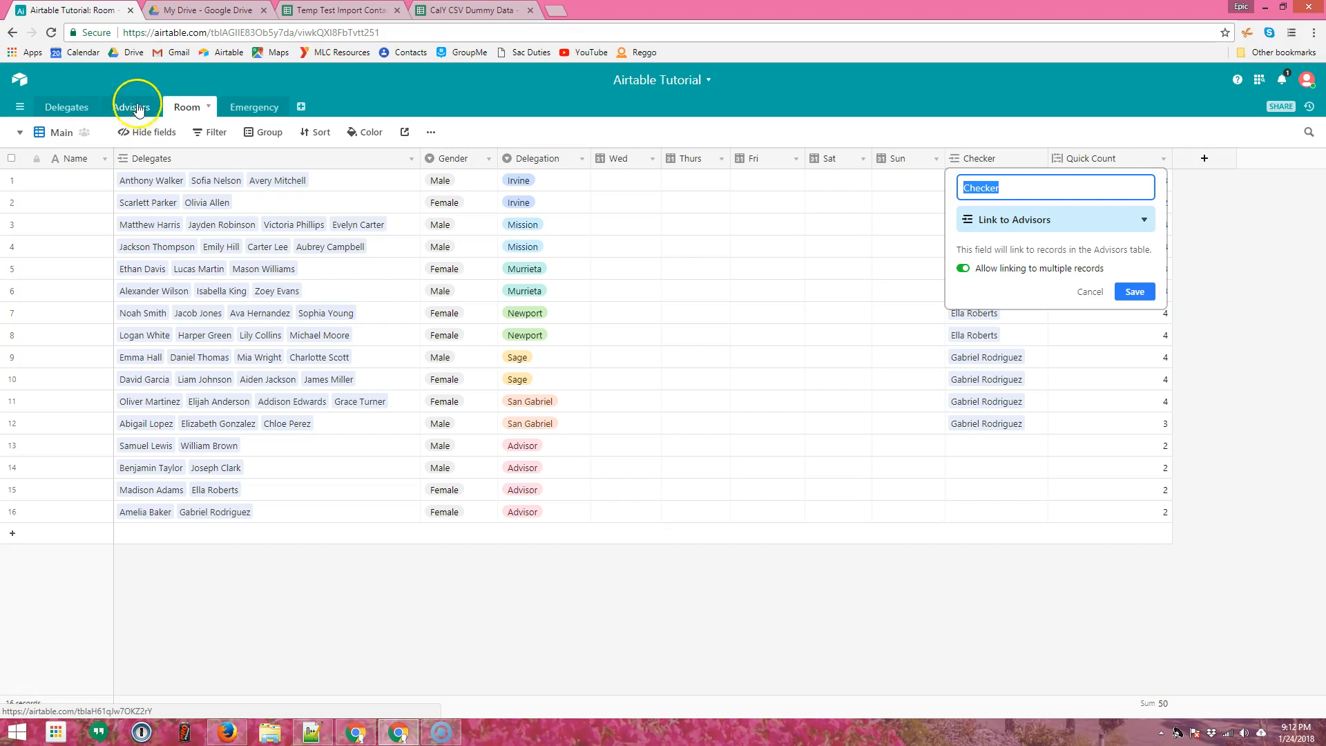
pyautogui.click(1092, 293)
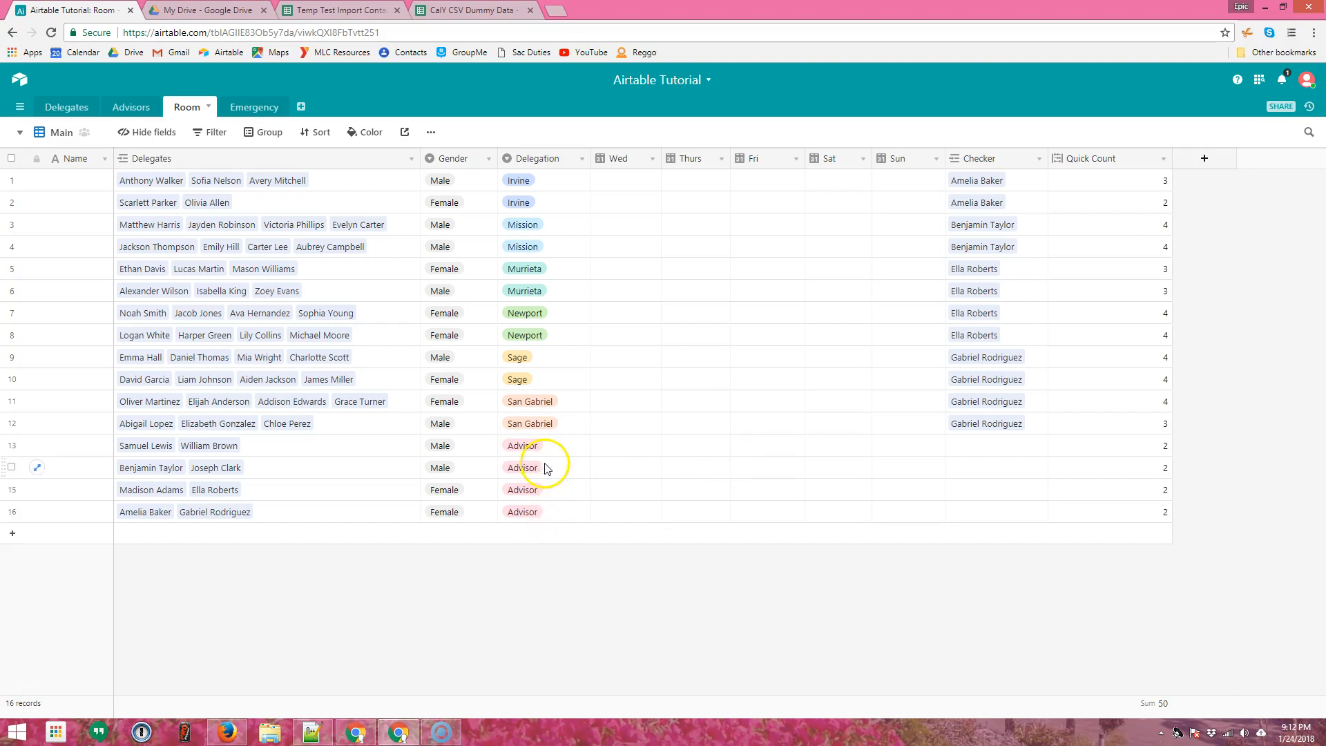
# Widen the Room column in the Advisors table to fit all linked records, and compare it with the Room table
pyautogui.click(133, 111)
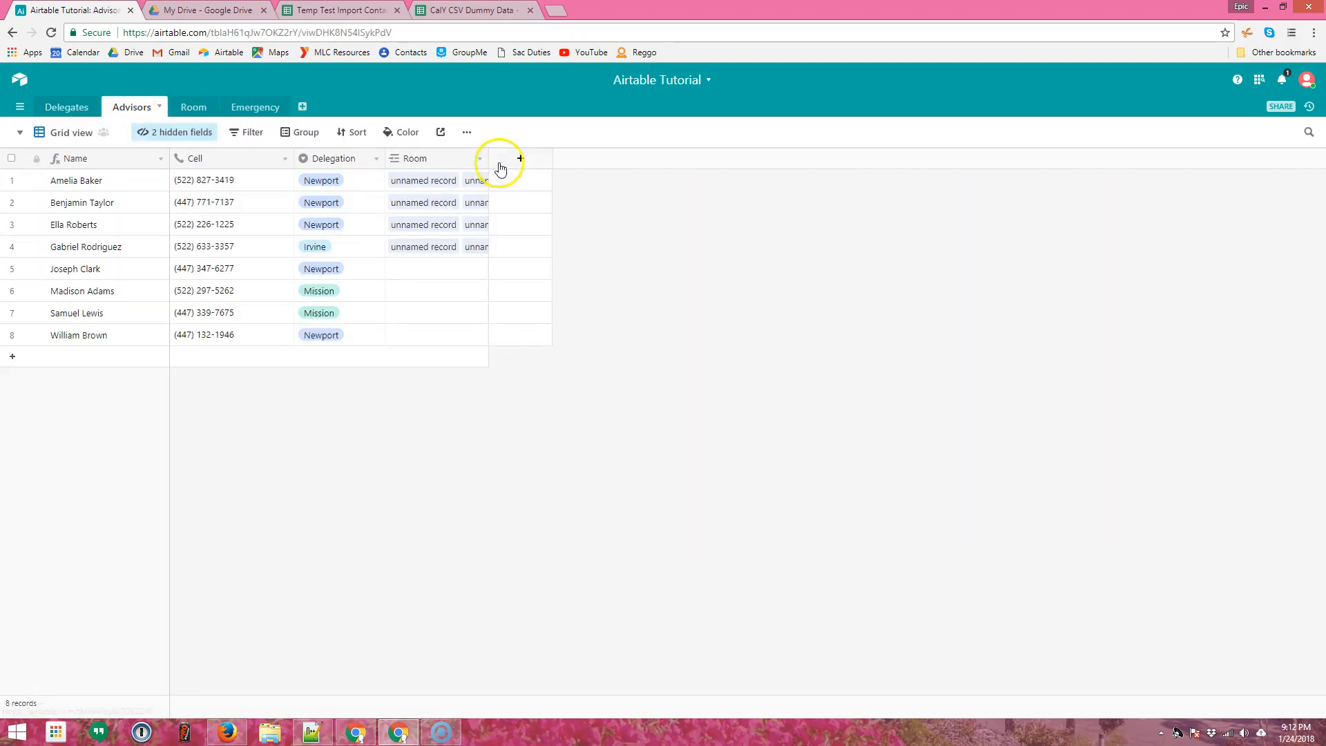
pyautogui.moveTo(490, 158); pyautogui.dragTo(764, 180)
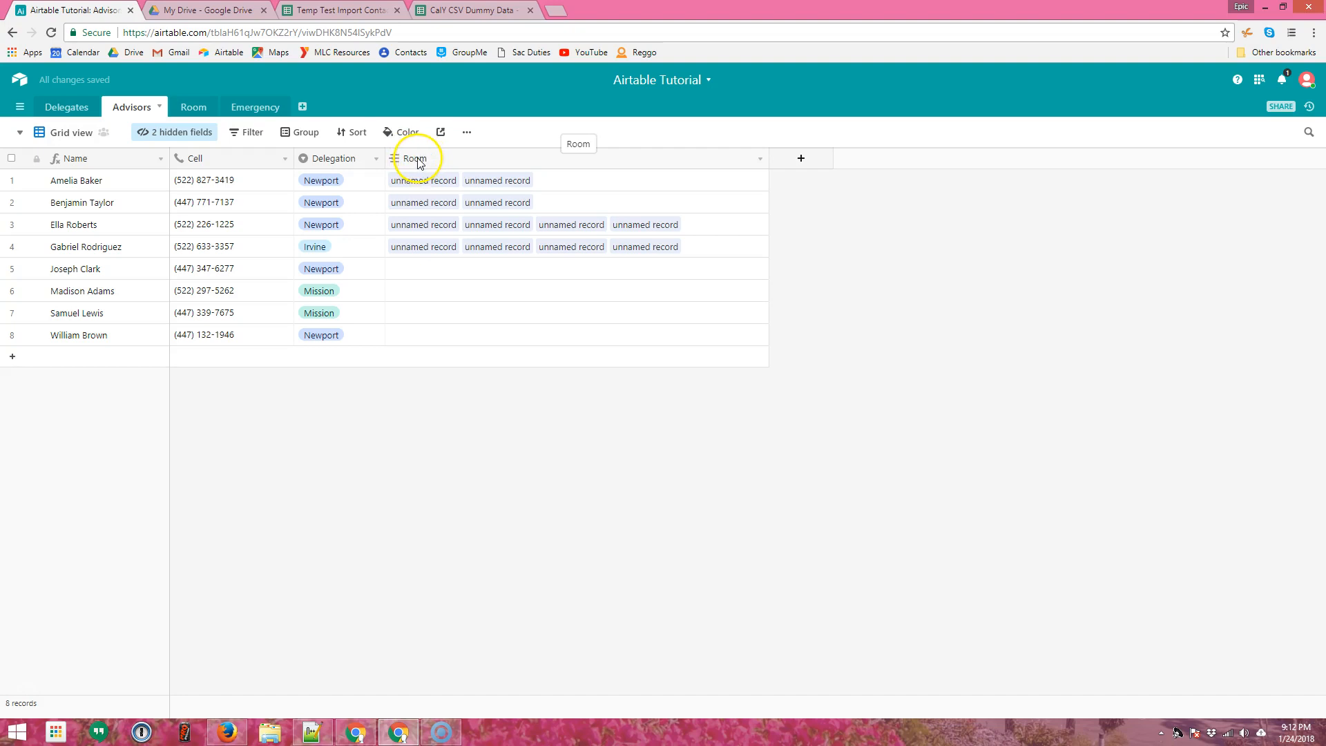
pyautogui.click(200, 107)
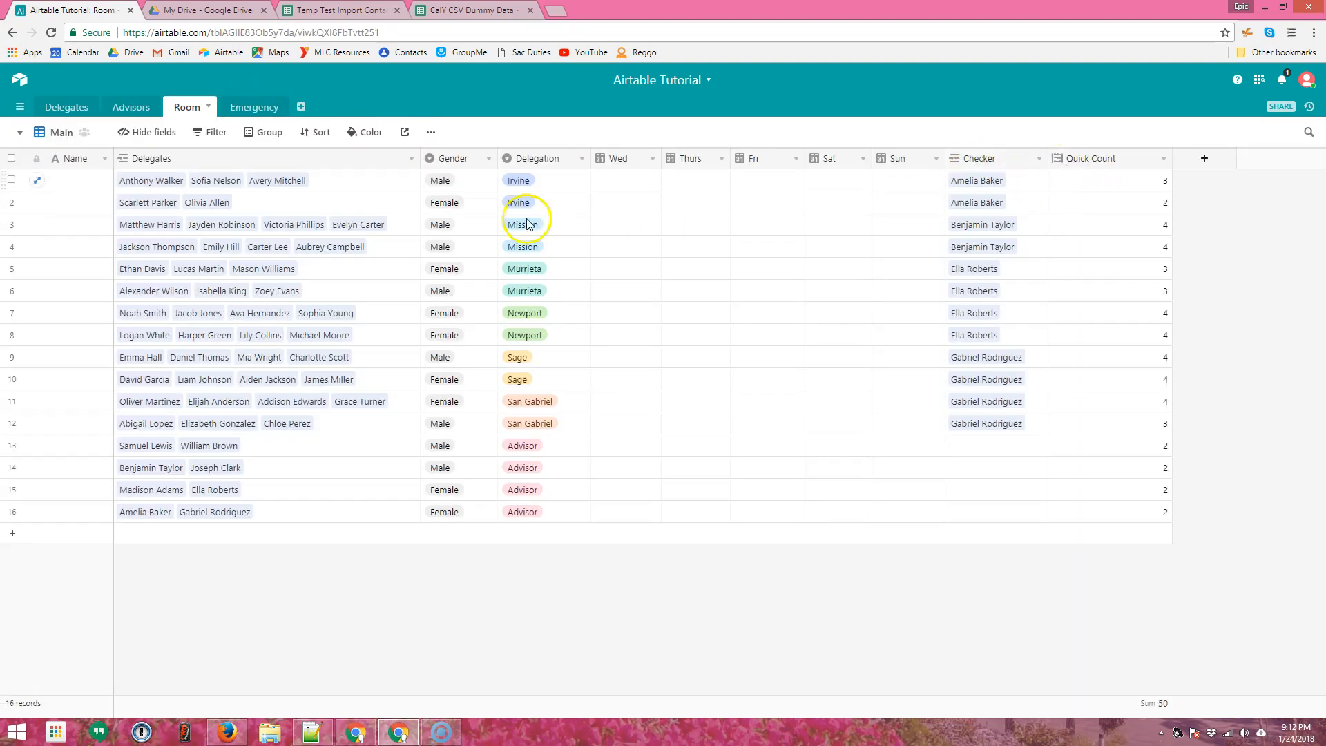
pyautogui.click(135, 112)
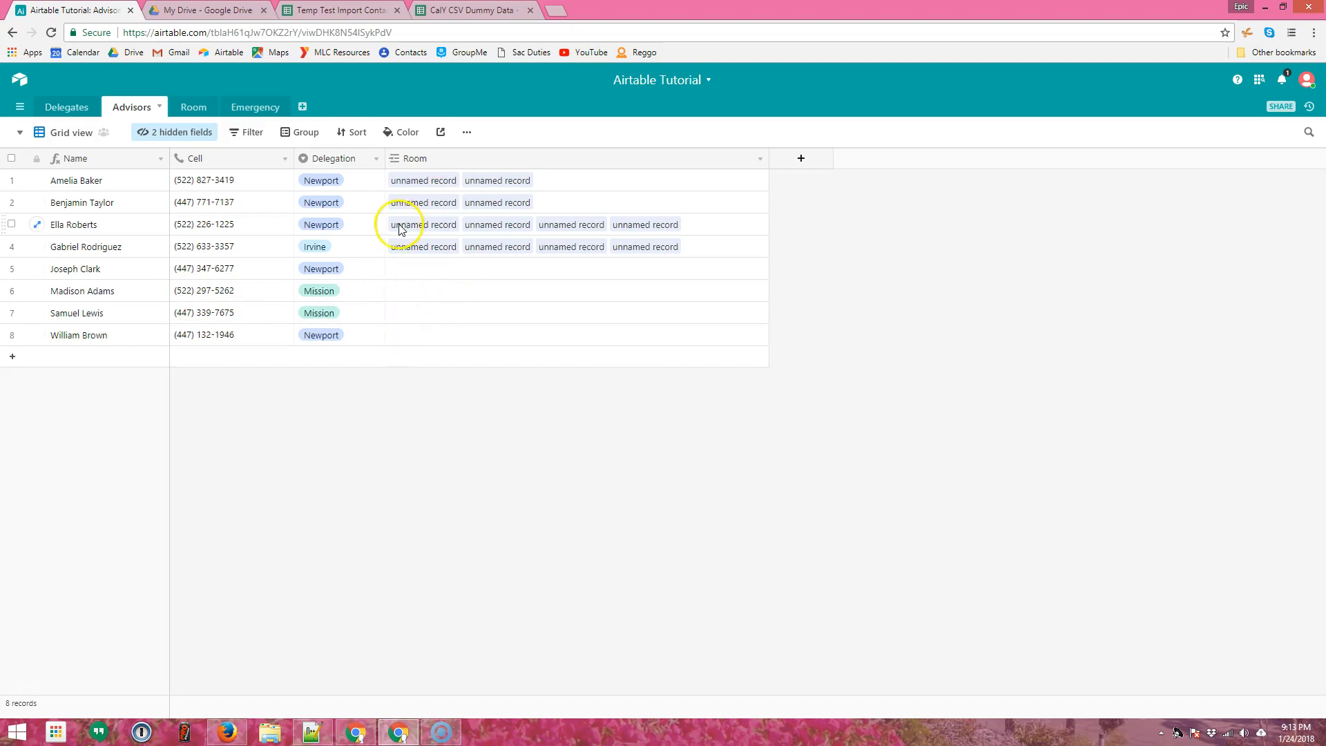
# Name the first three records in the Room table 101, 102 and 105
pyautogui.click(187, 110)
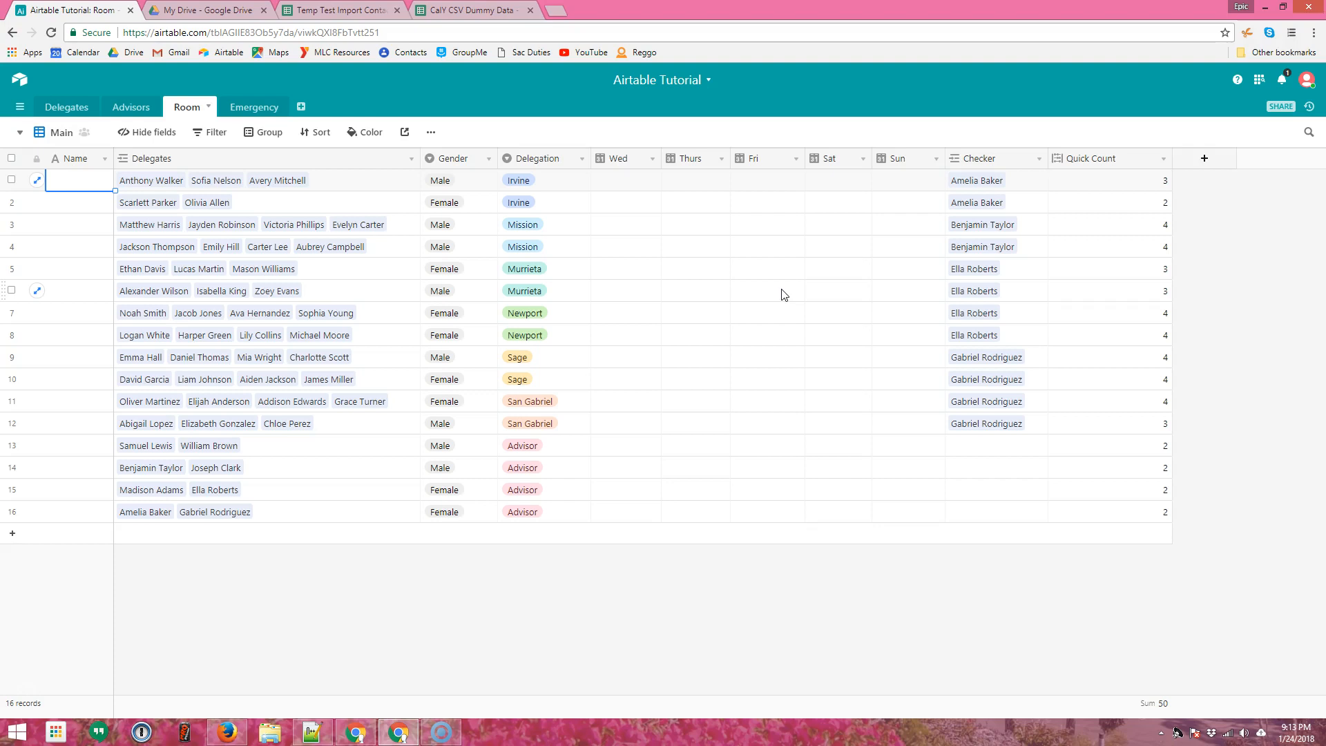
pyautogui.press('Return')
pyautogui.write('102')
pyautogui.press('Return')
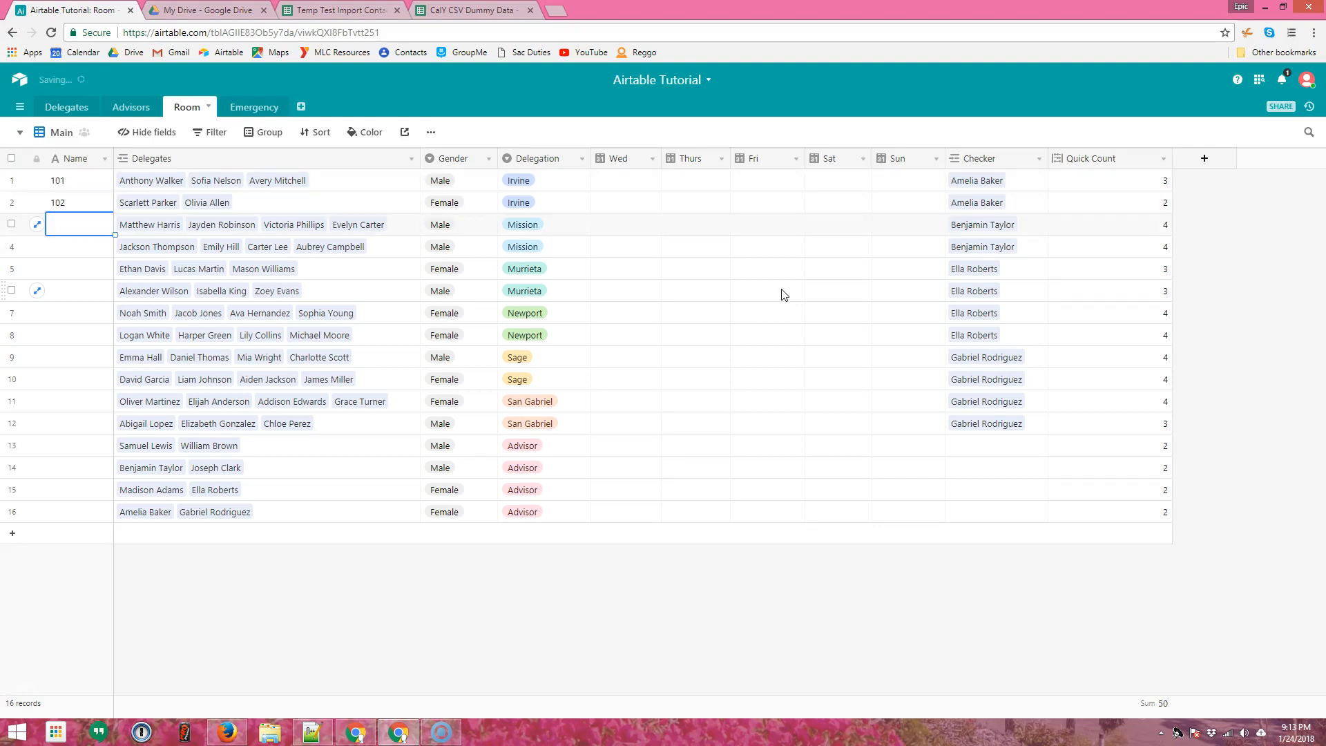
pyautogui.write('105')
pyautogui.press('Return')
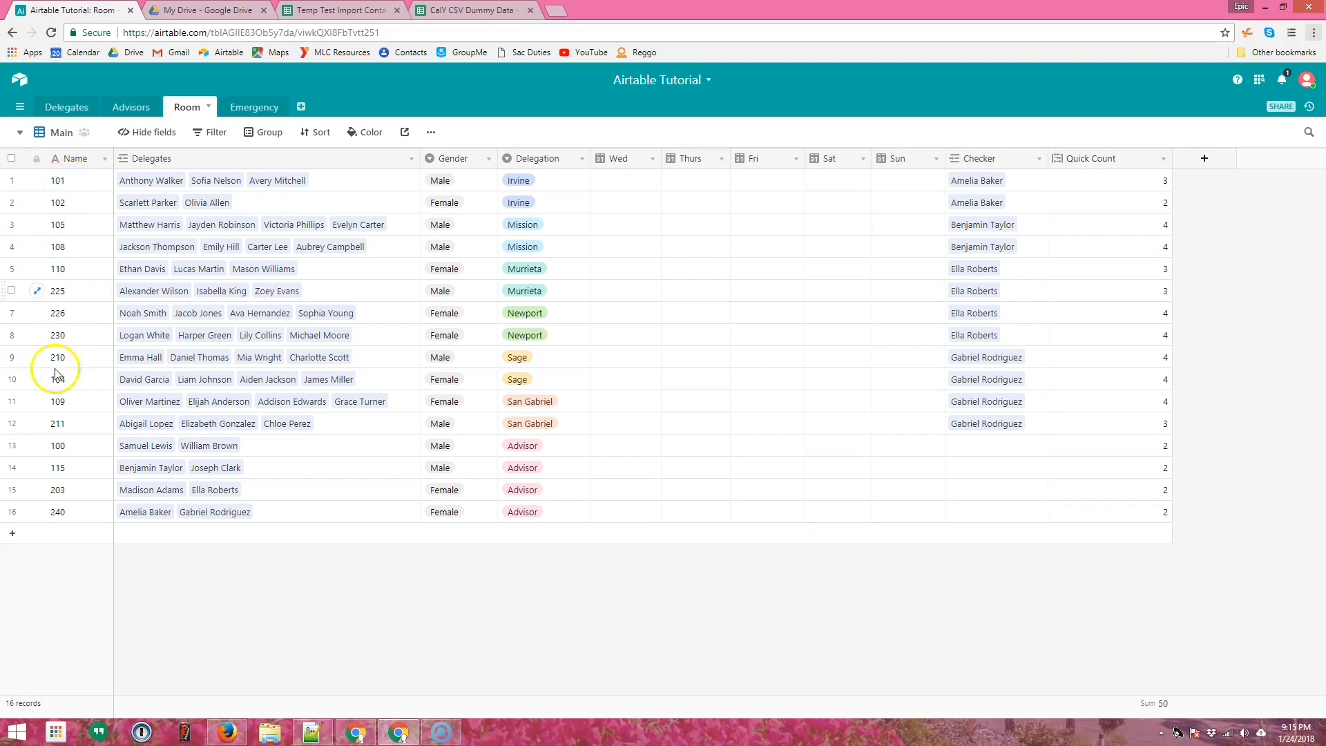
# Review the room numbers in the Delegates table and examine the linked room 101 record opened from the fourth delegate
pyautogui.click(65, 106)
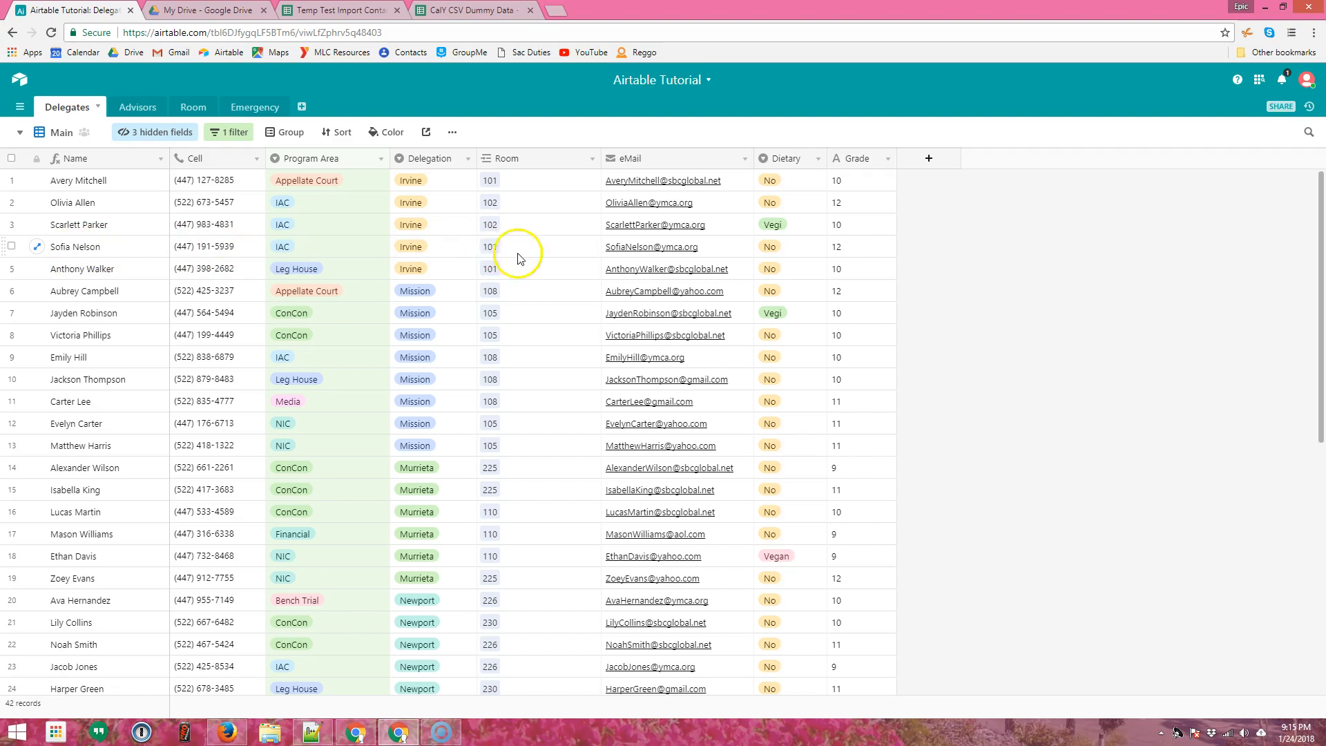
pyautogui.click(493, 248)
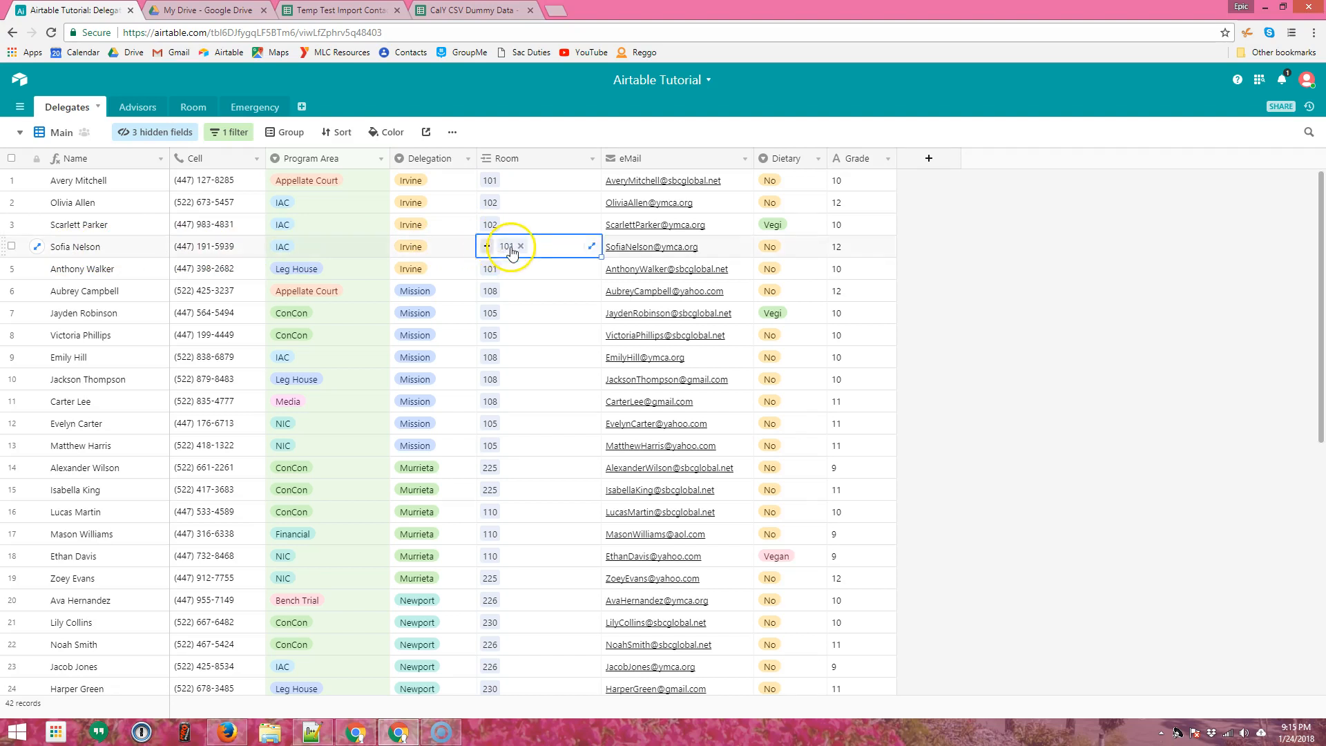
pyautogui.click(510, 248)
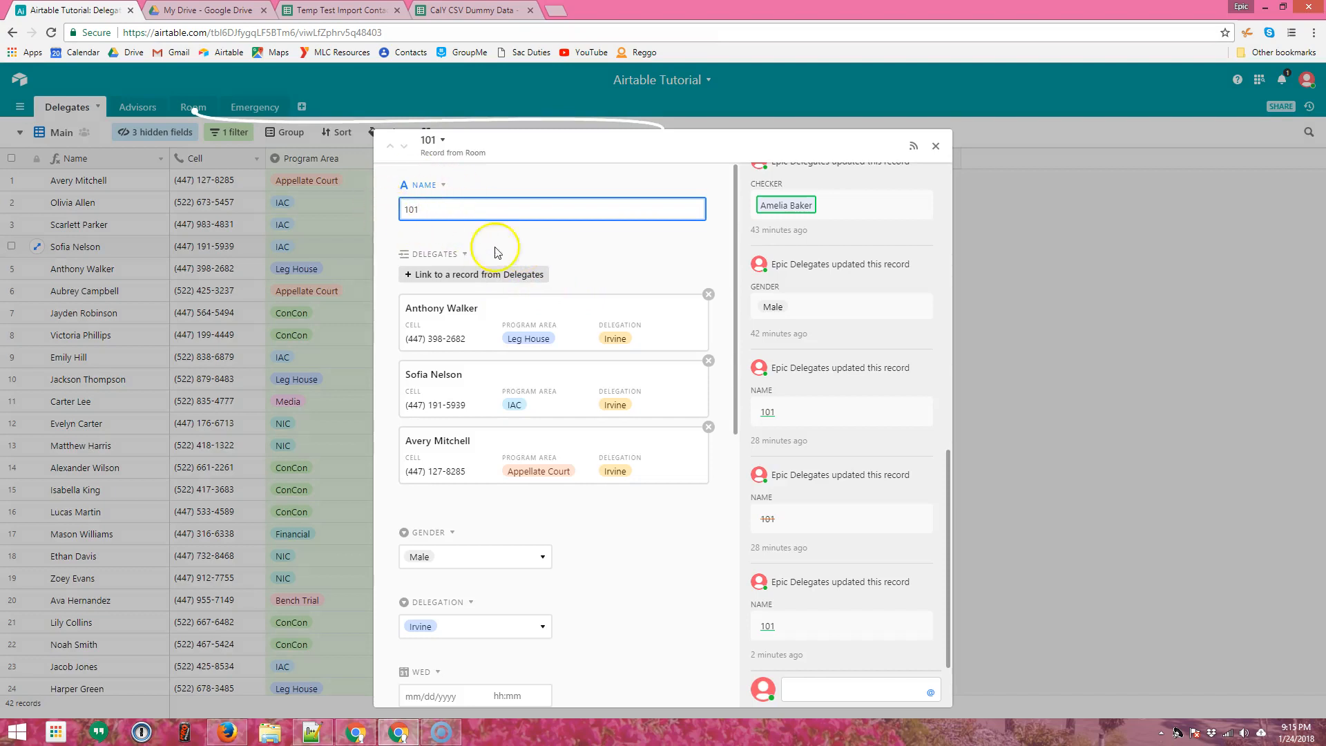
pyautogui.scroll(-3, 568, 251)
pyautogui.scroll(3, 622, 367)
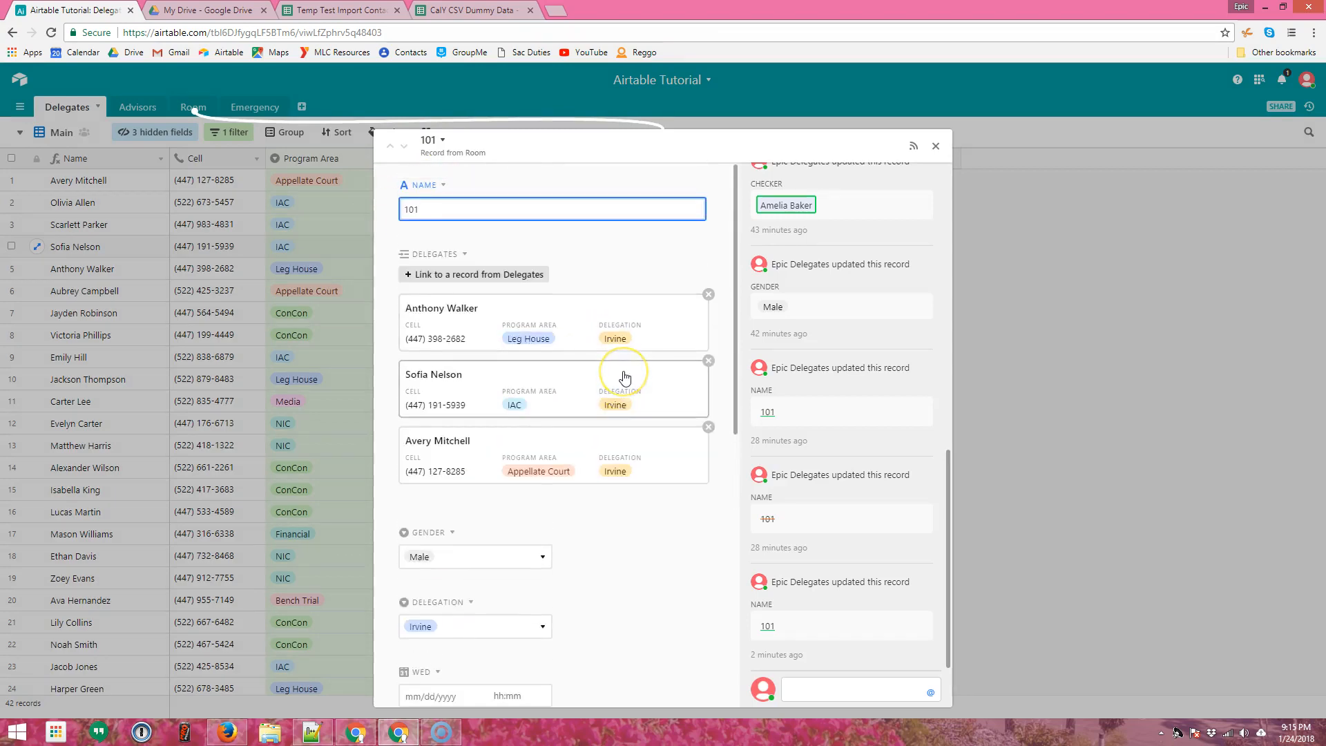
pyautogui.scroll(-3, 675, 521)
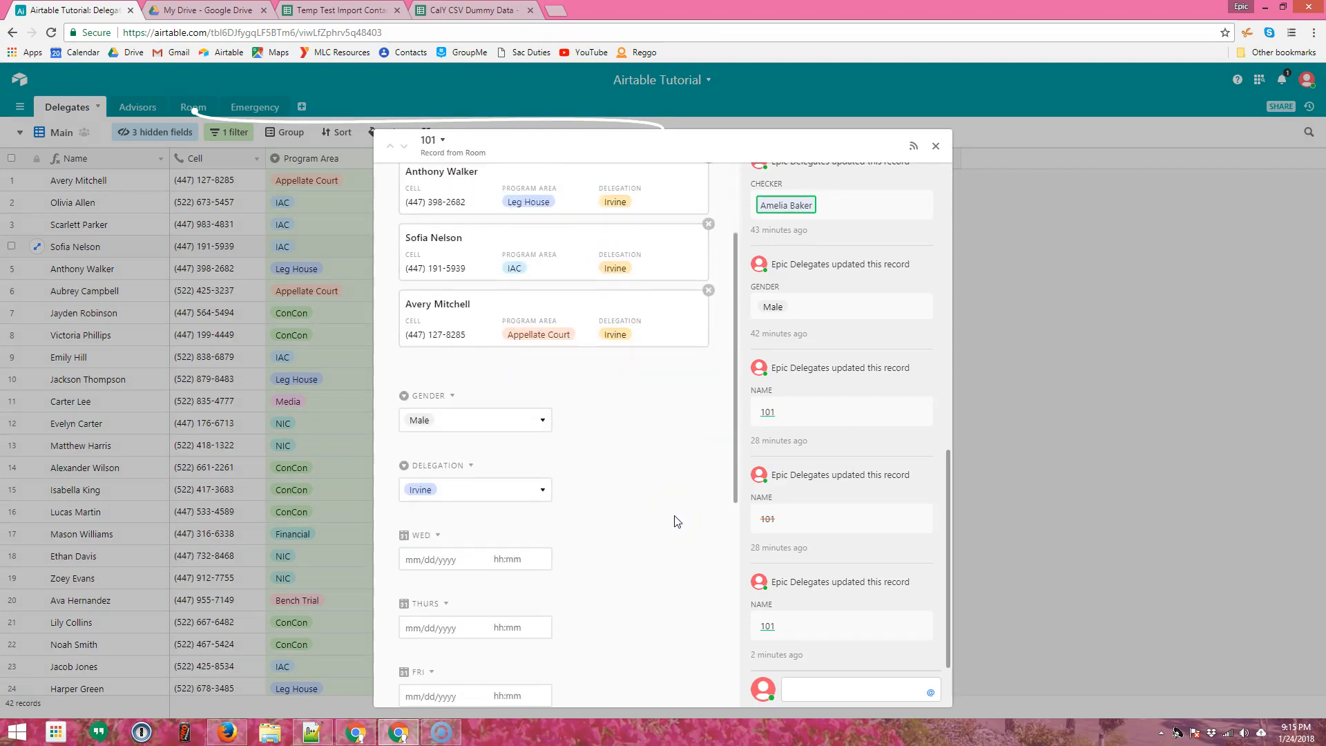
pyautogui.scroll(3, 675, 521)
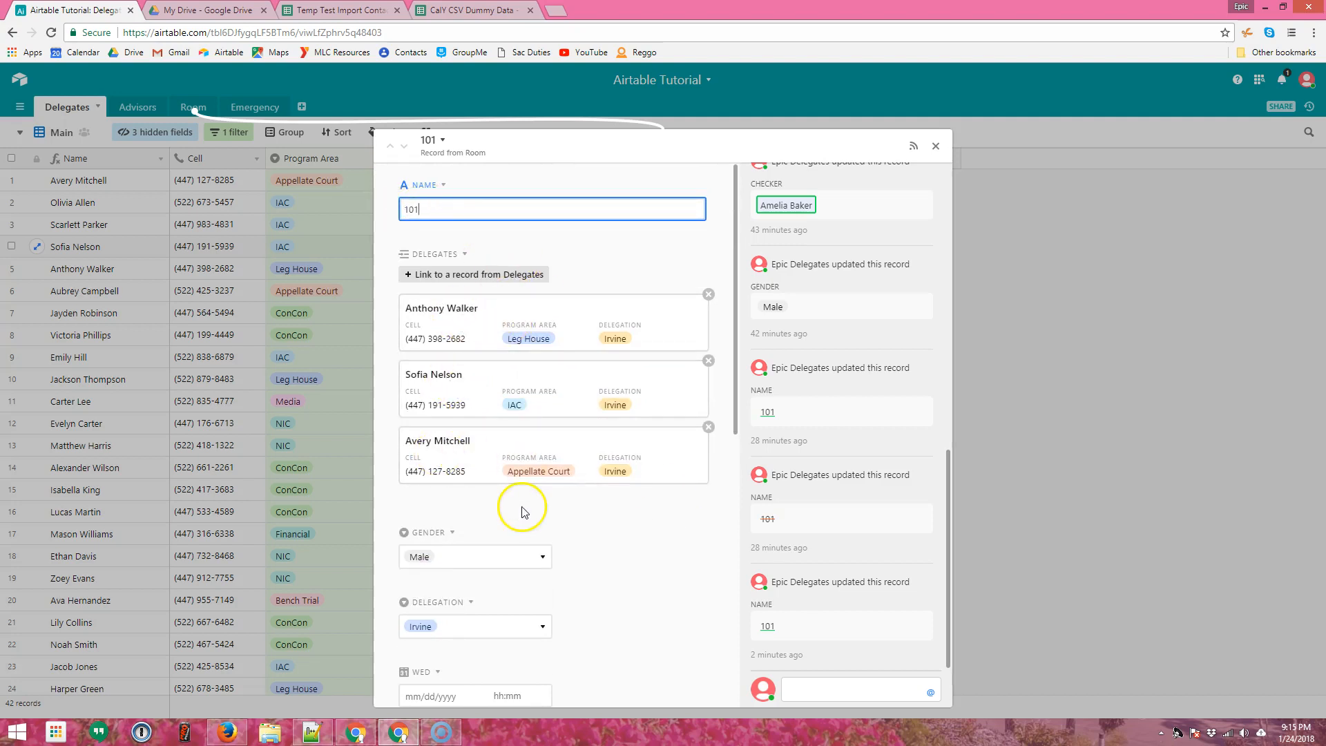
pyautogui.click(936, 146)
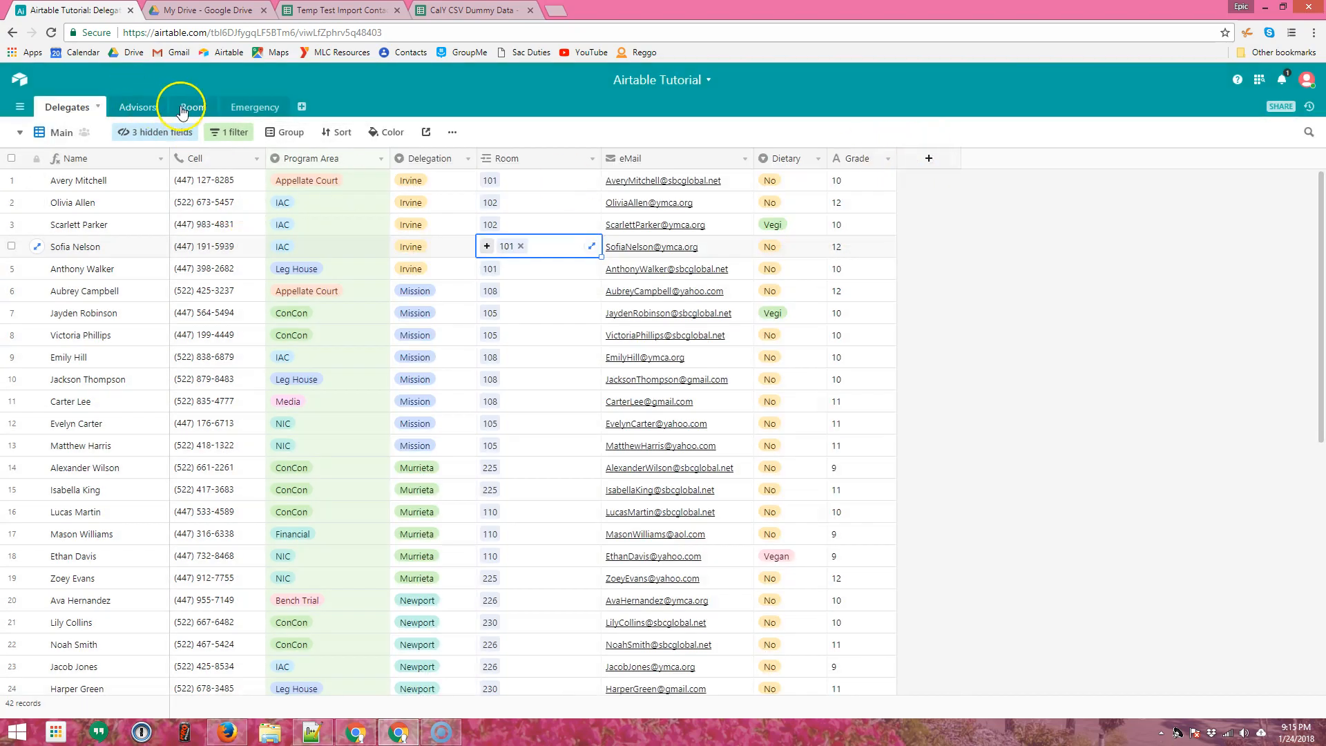
# Narrow the Room column in the Advisors table to fit the room numbers, and return to the Room table
pyautogui.click(190, 107)
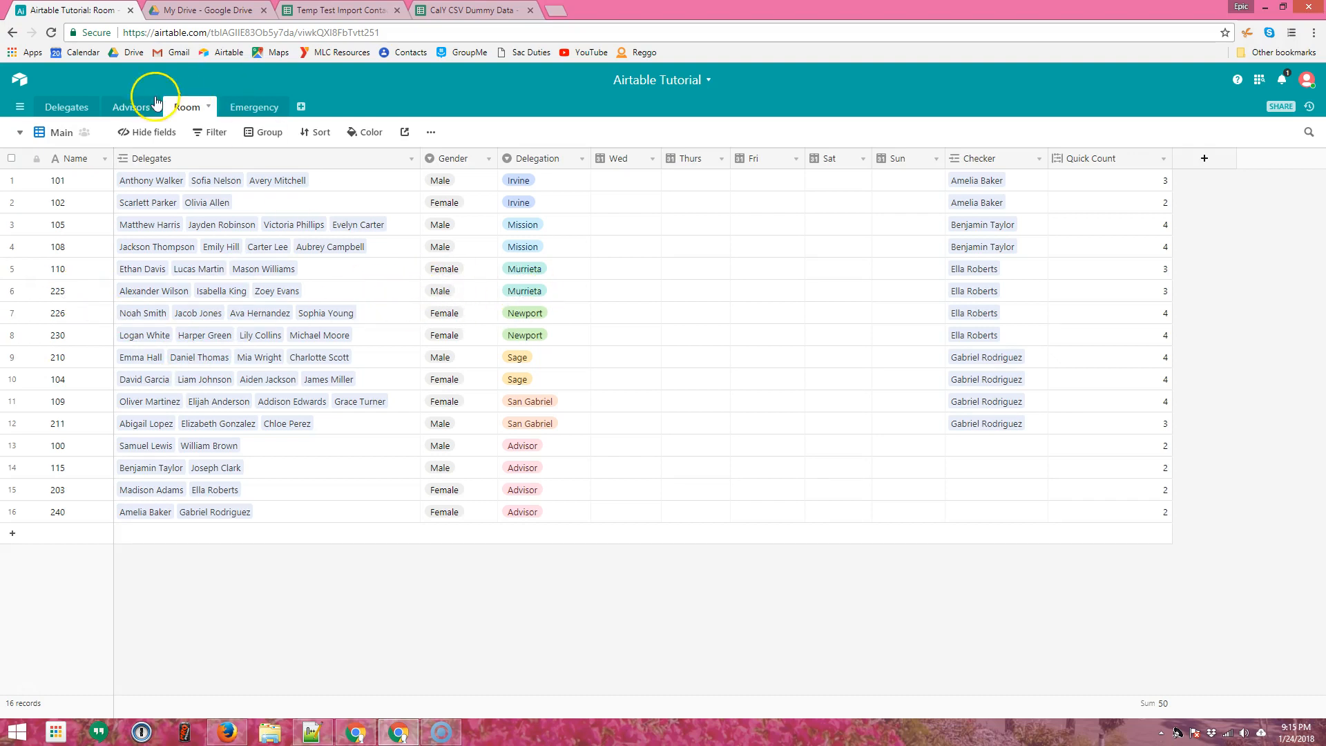
pyautogui.click(125, 109)
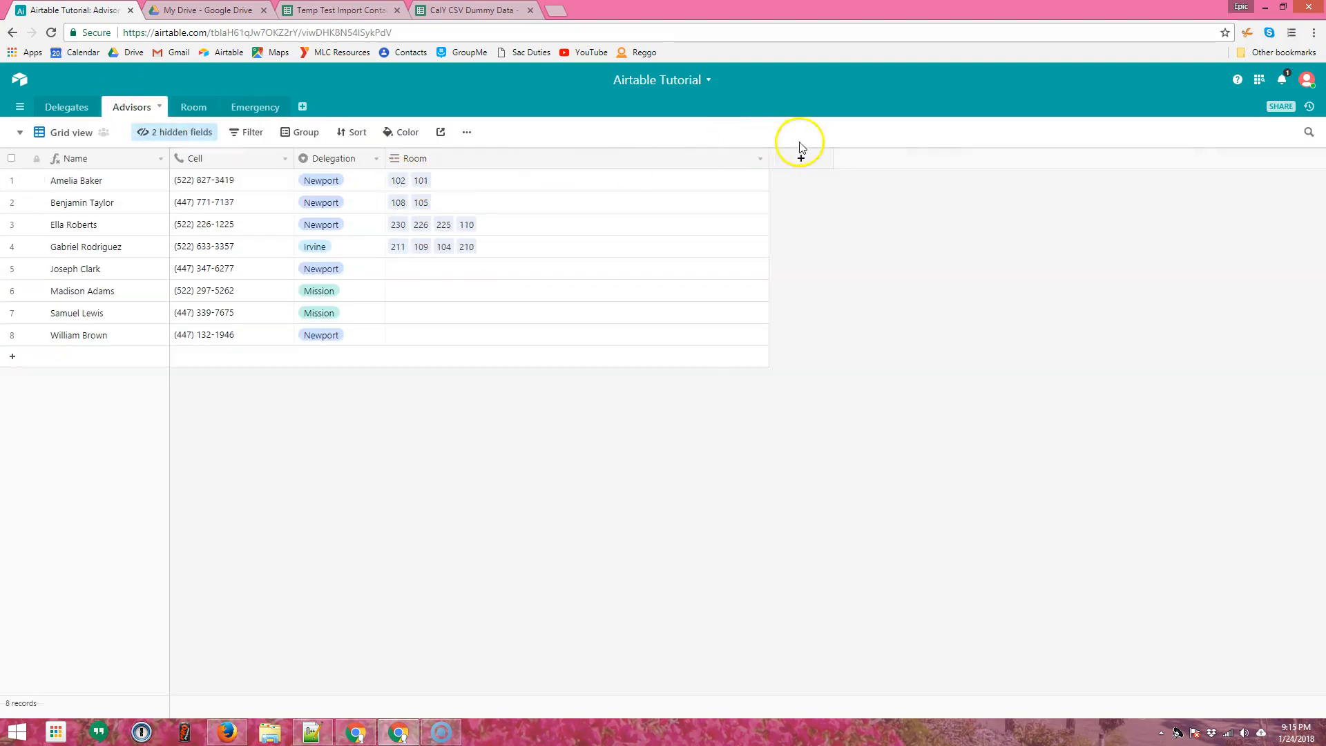
pyautogui.moveTo(769, 159); pyautogui.dragTo(499, 169)
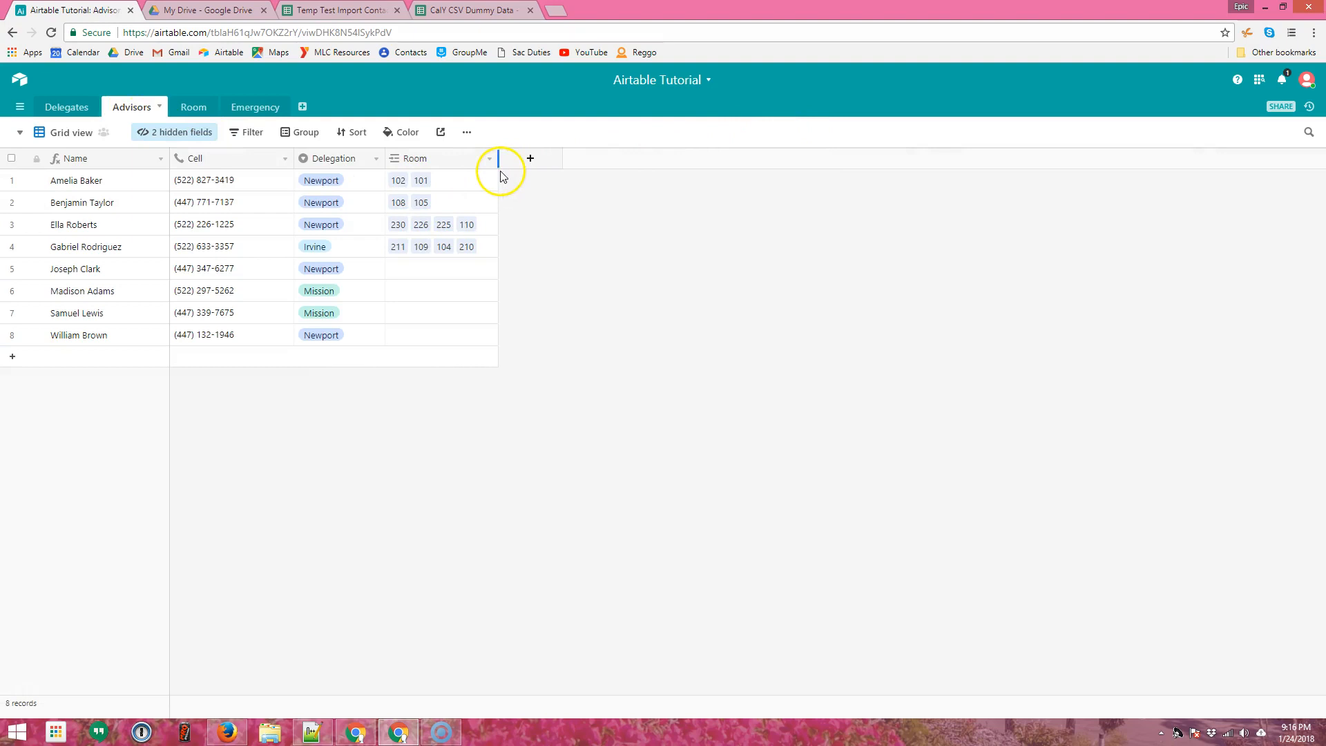
pyautogui.click(183, 109)
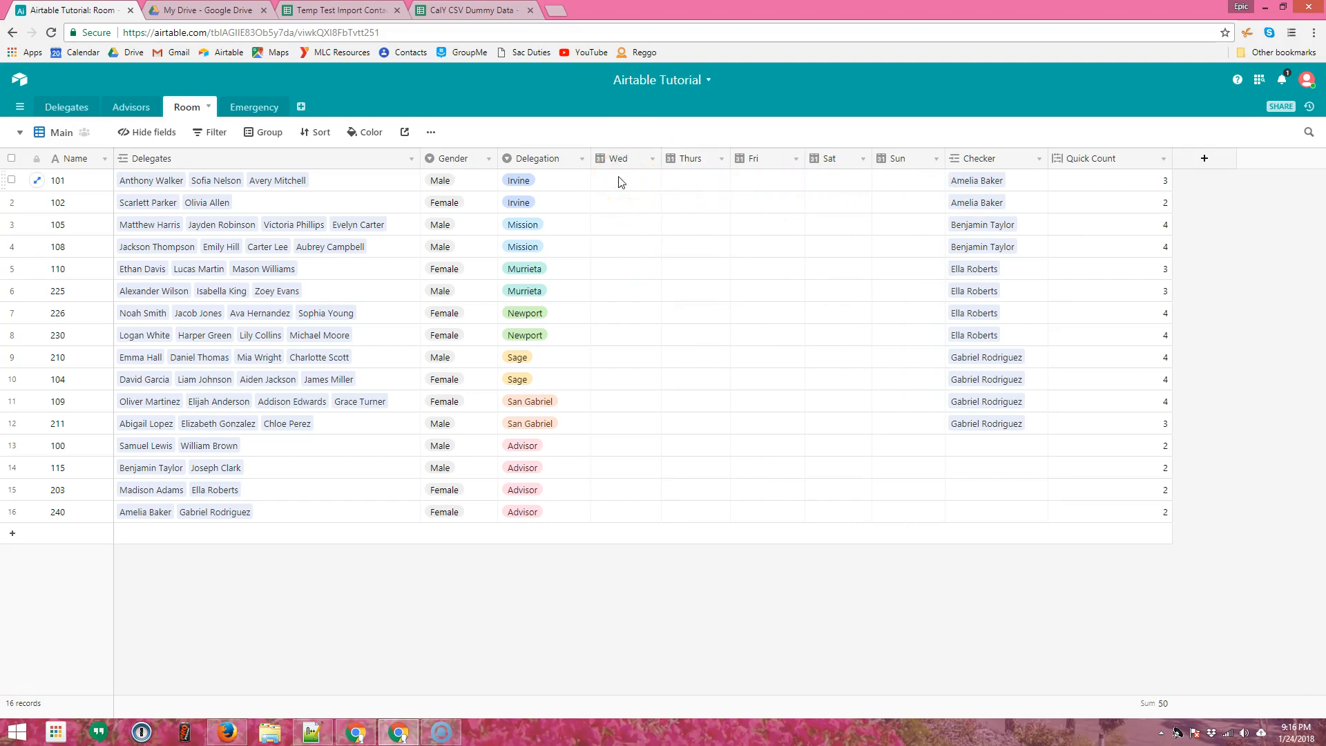
# Examine the date and time format settings of the Wed field in the Room table
pyautogui.doubleClick(619, 158)
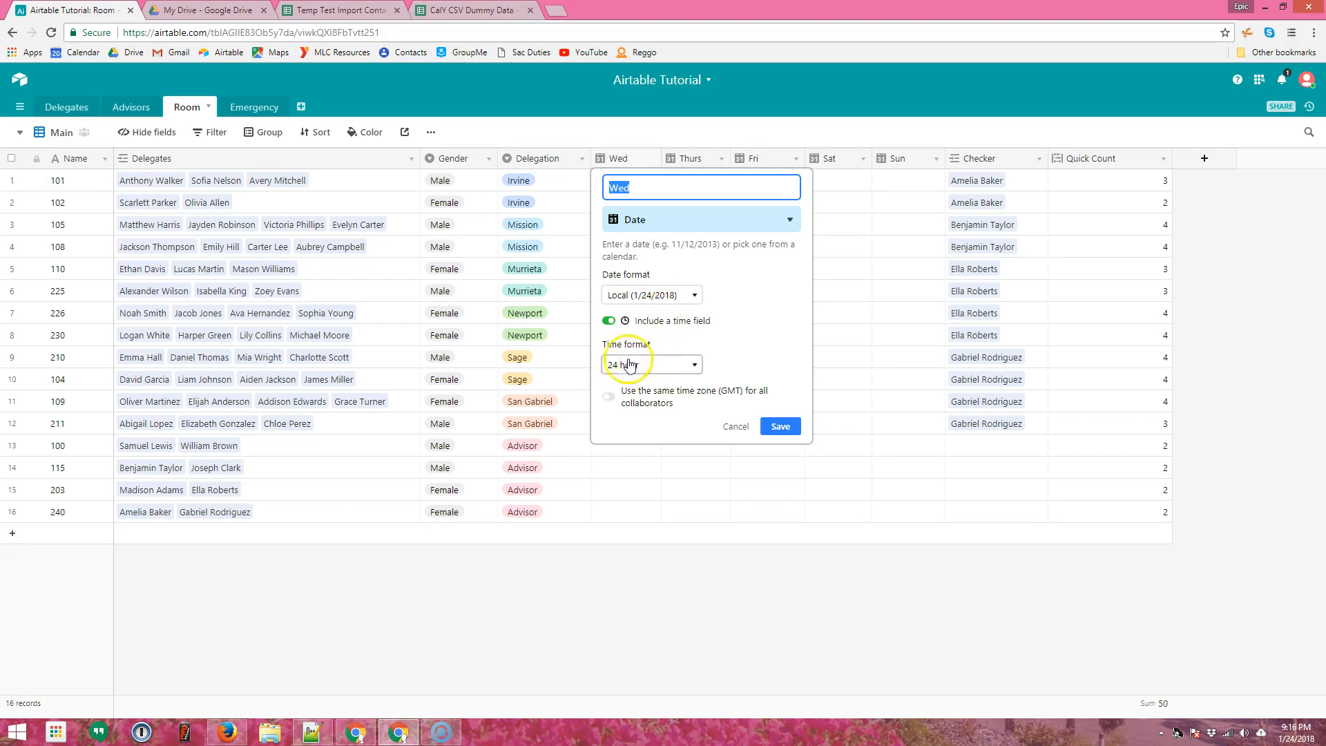
pyautogui.click(735, 426)
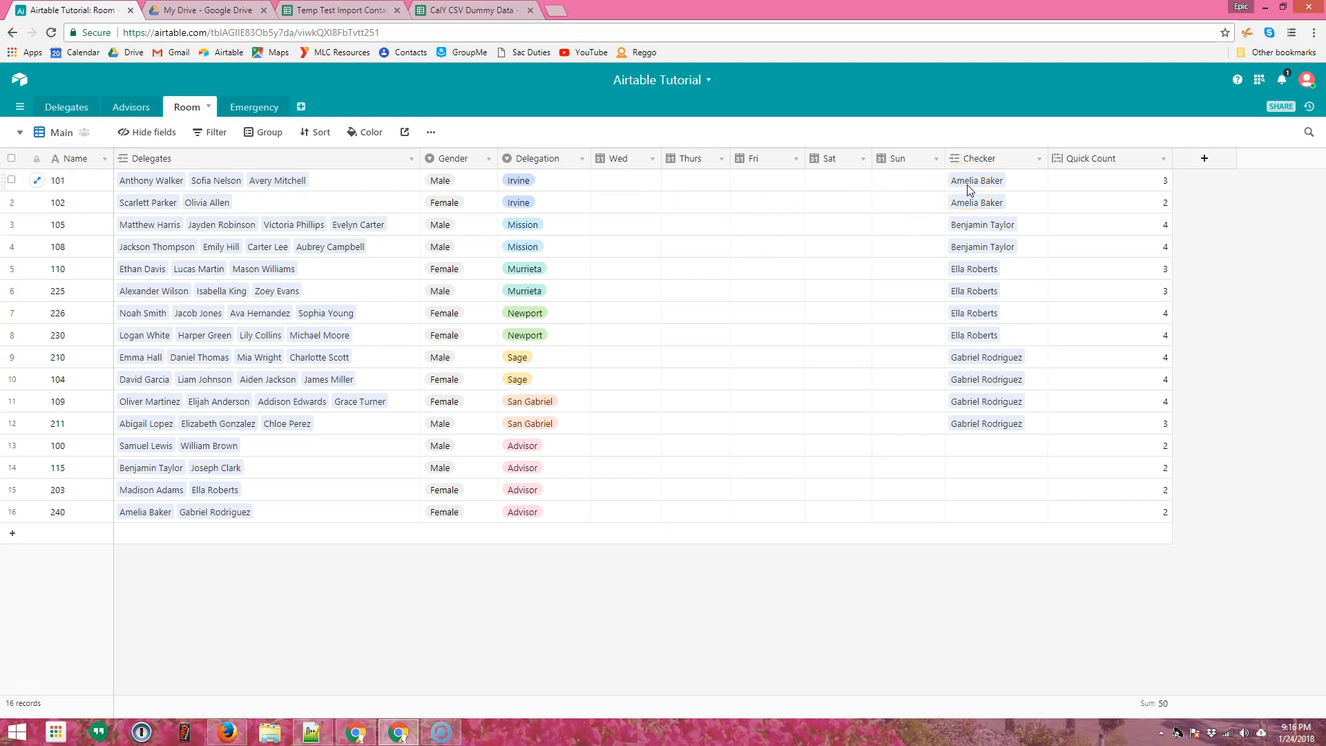
# Open the first checker's view of the Room table and set room 101's Wed date to January 24, 2018
pyautogui.click(59, 135)
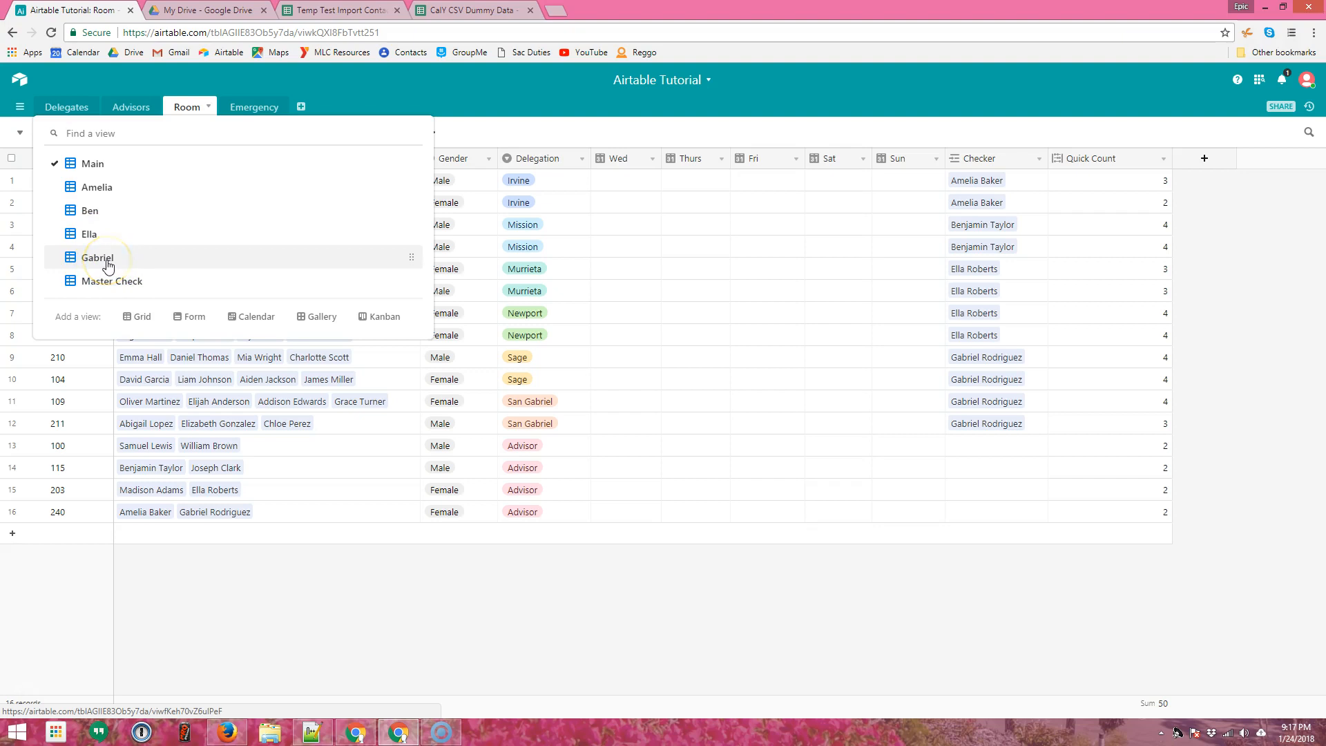
pyautogui.click(109, 193)
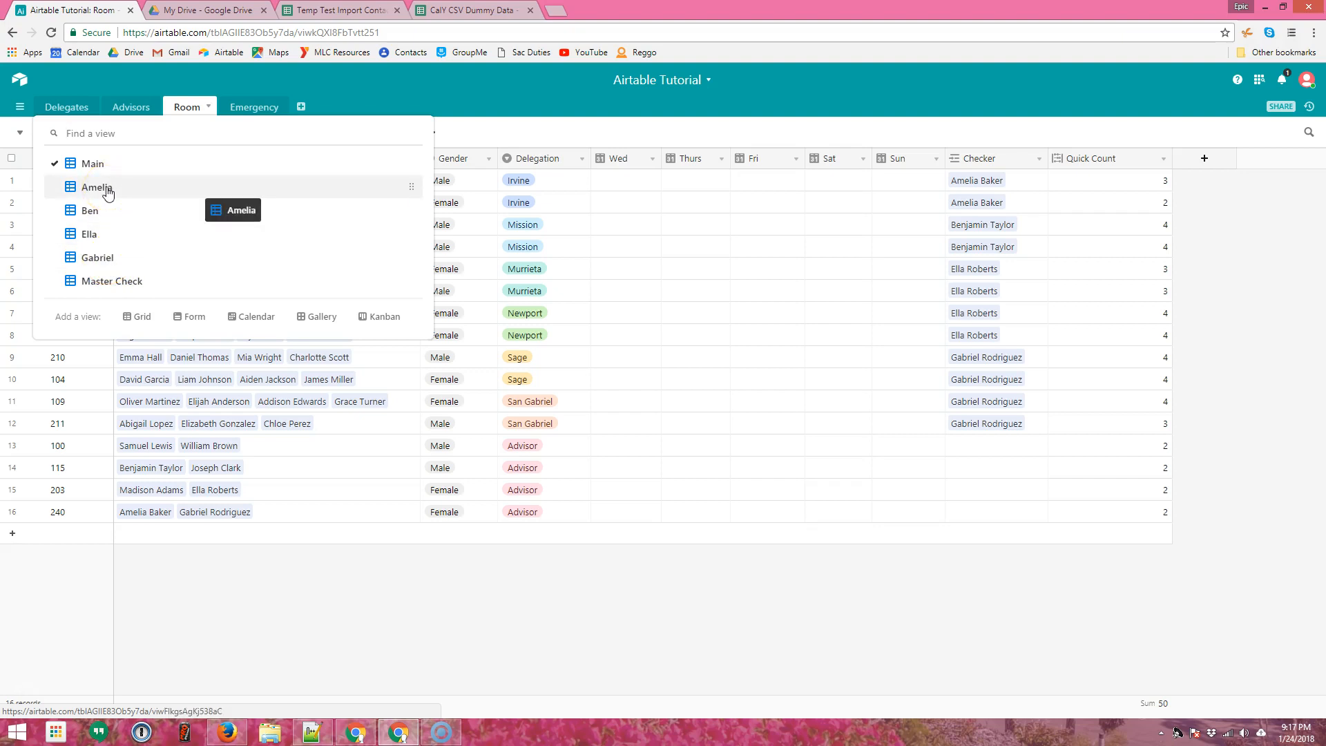
pyautogui.click(103, 190)
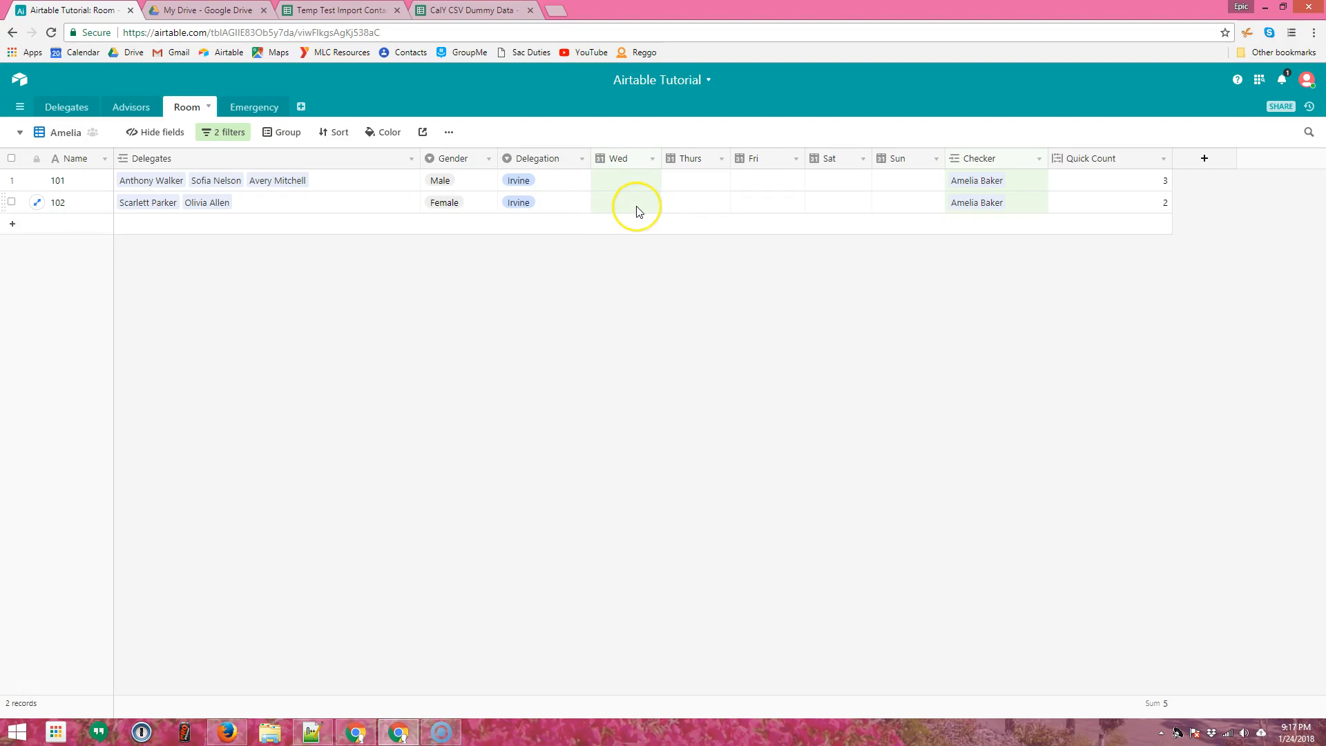
pyautogui.click(624, 186)
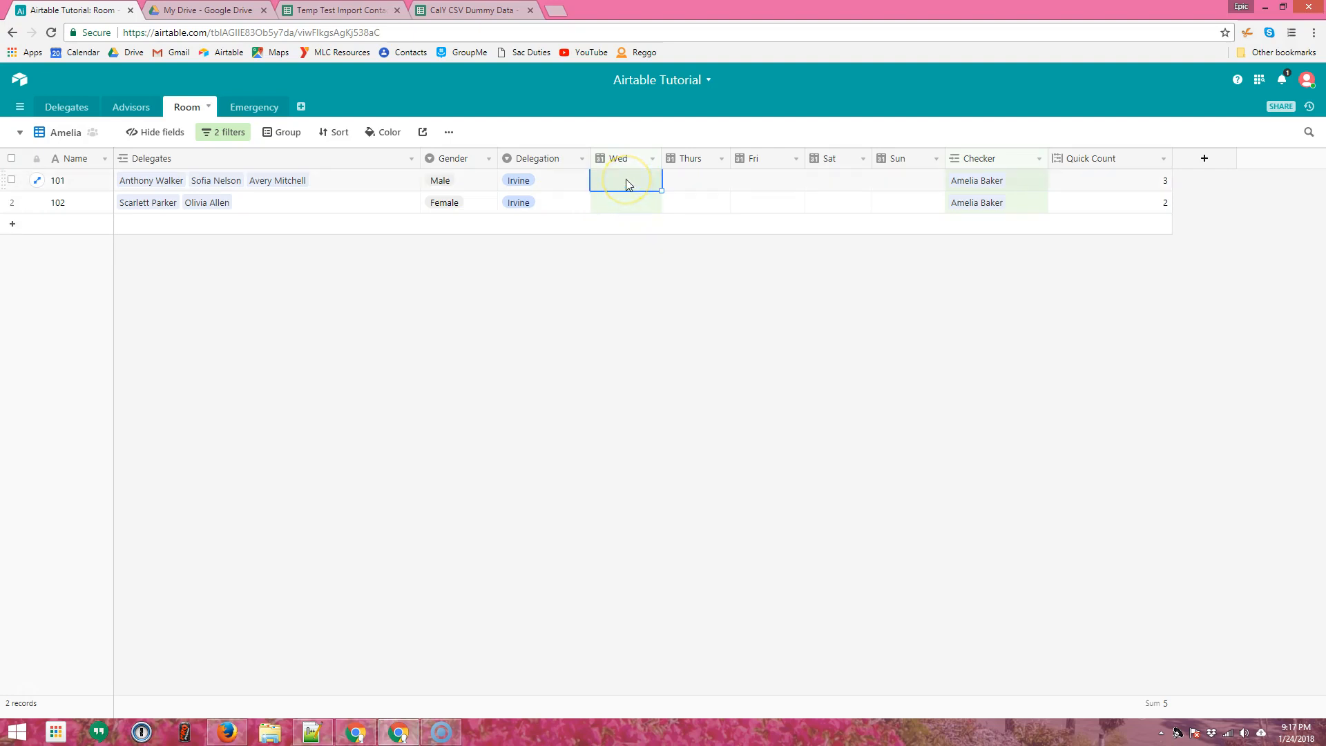
pyautogui.click(626, 180)
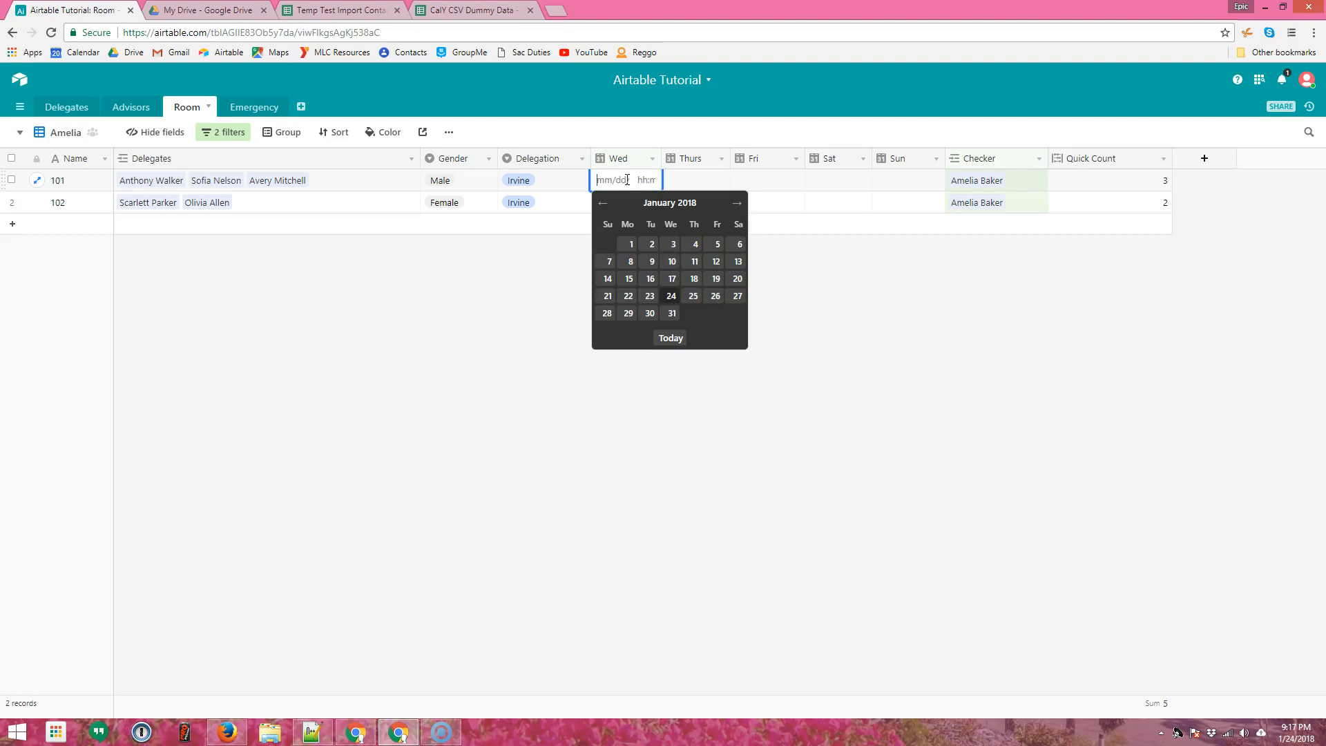
pyautogui.click(670, 297)
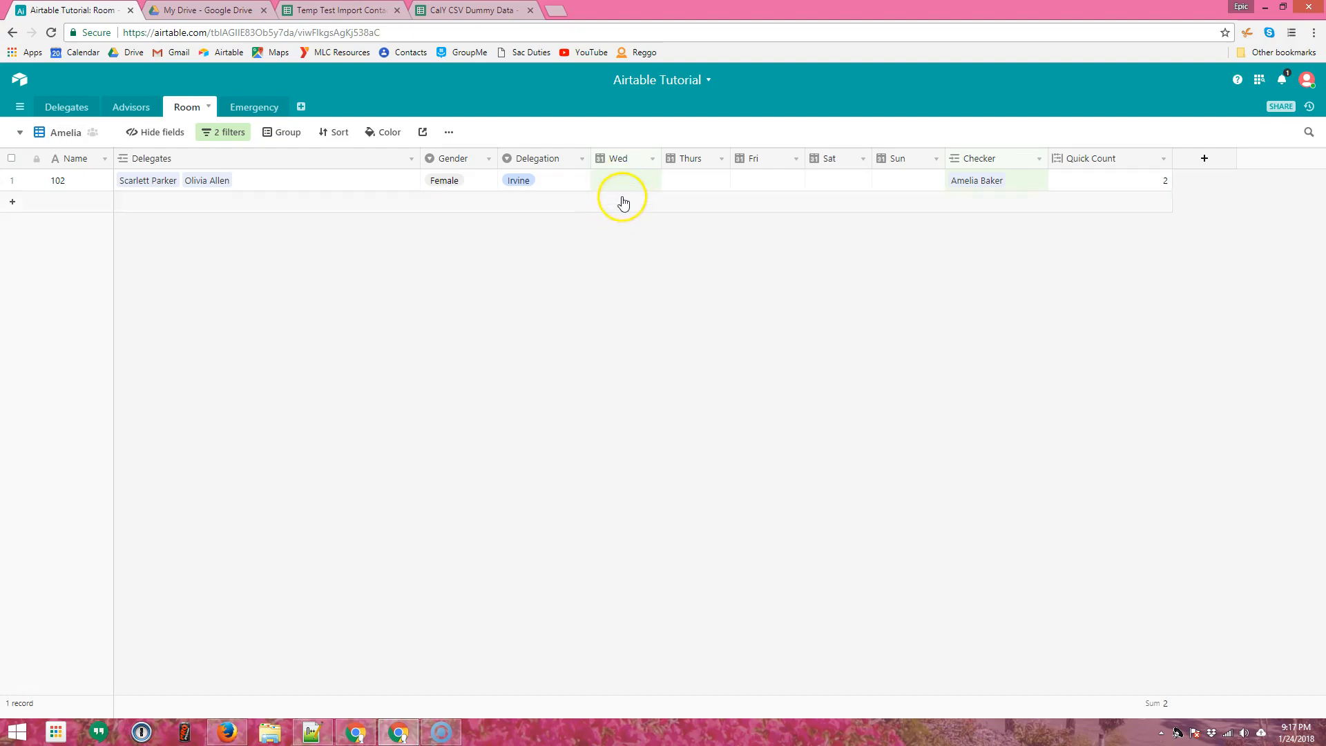
# Check room 101's Wed entry in the Main view, and set room 102's Wed date to January 24, 2018 in the first checker's view
pyautogui.click(63, 132)
pyautogui.click(101, 172)
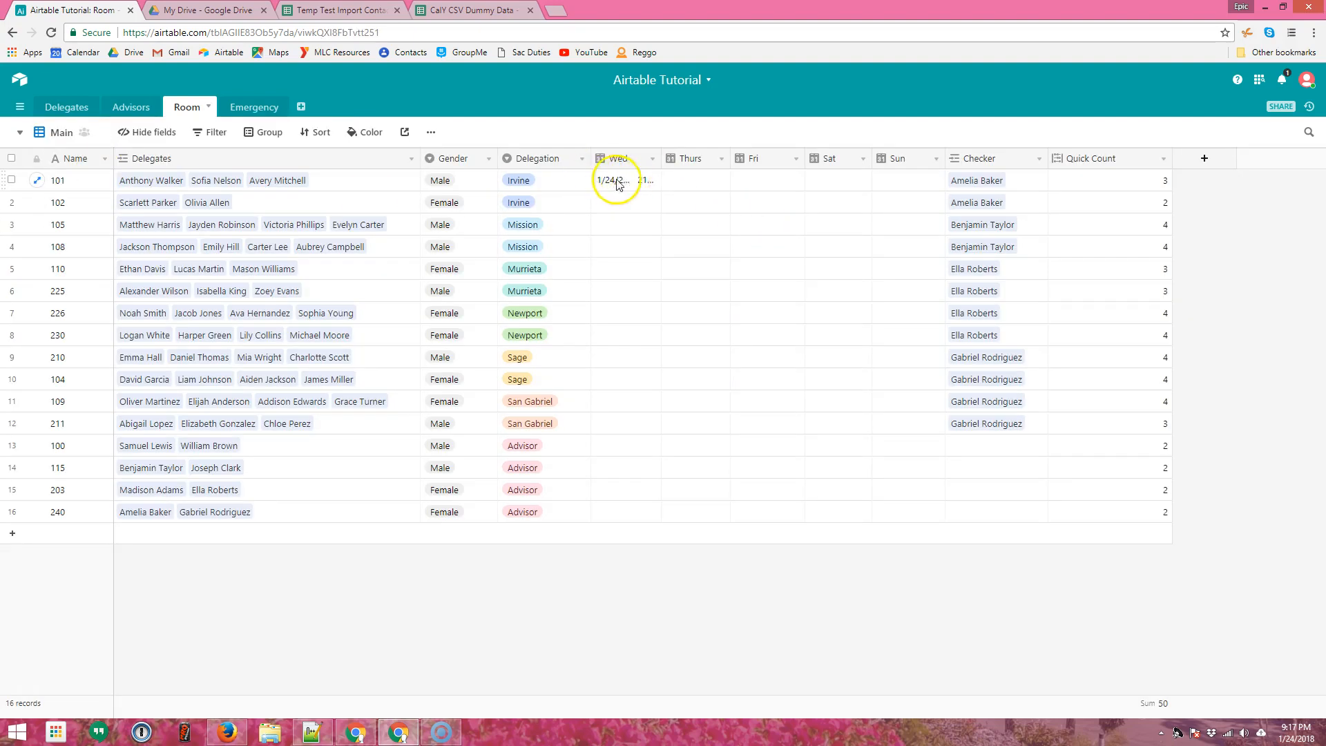
pyautogui.click(62, 132)
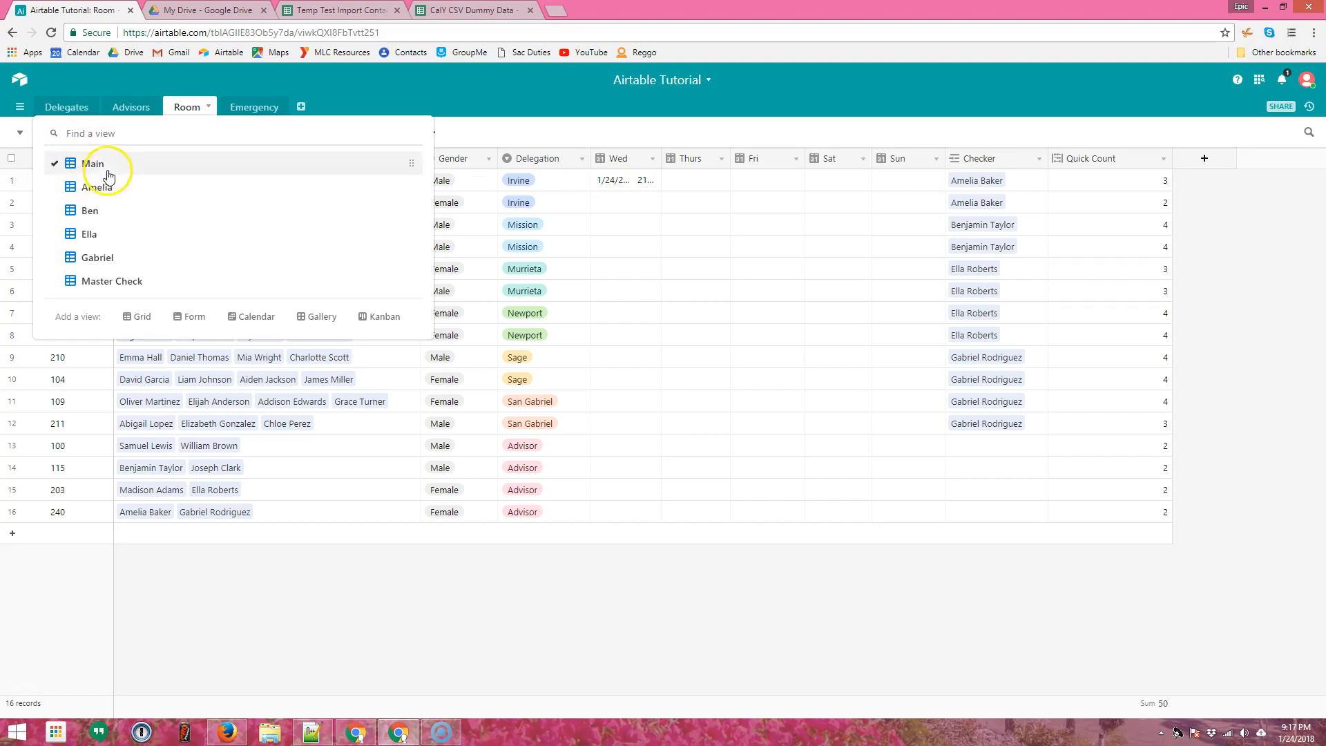
pyautogui.click(101, 186)
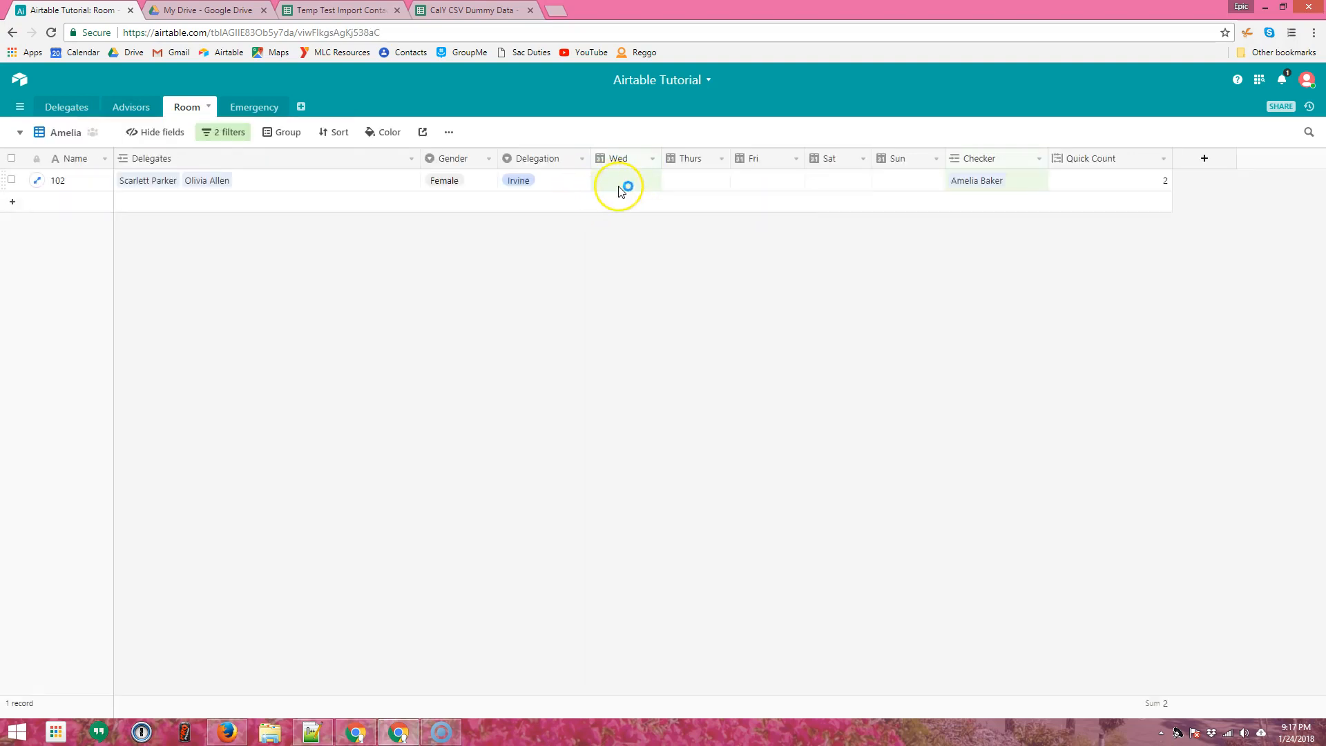
pyautogui.click(627, 181)
pyautogui.click(629, 179)
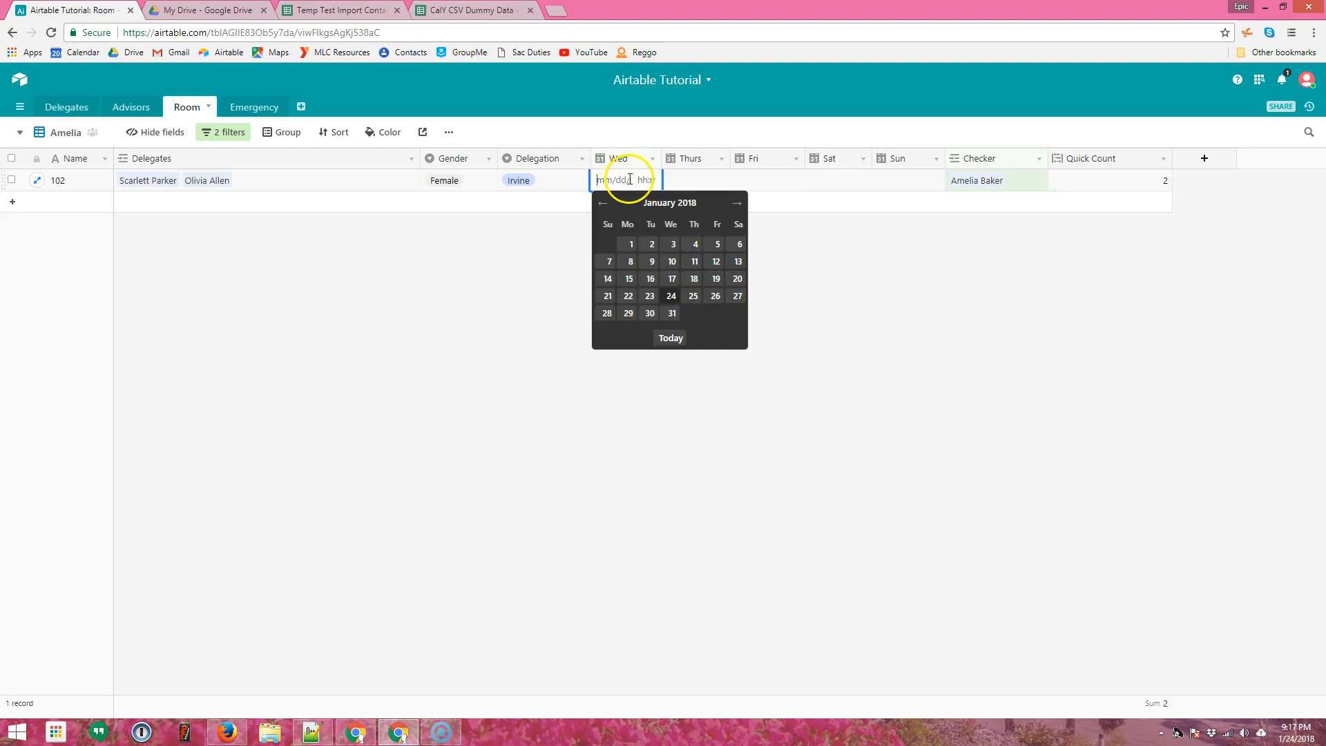
pyautogui.click(671, 296)
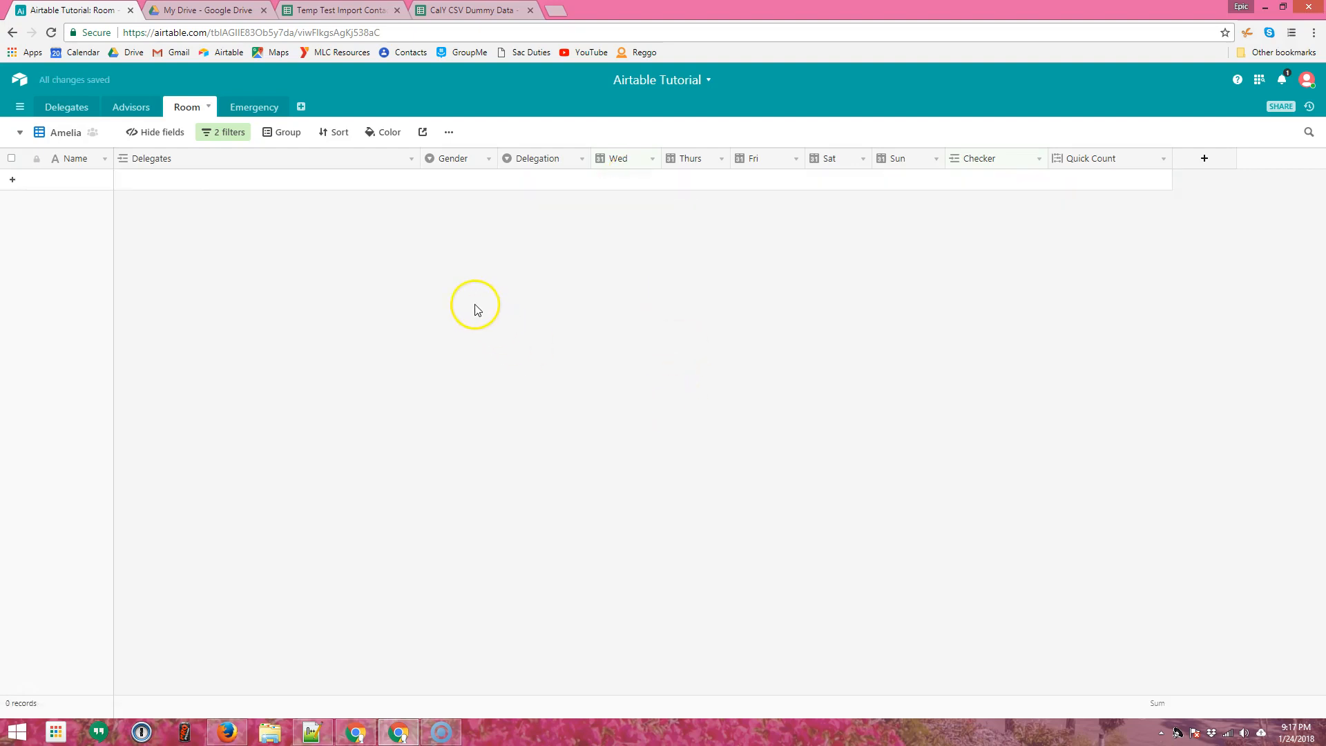
# Review the room list in the third checker's view and compare it with the Main view
pyautogui.click(66, 132)
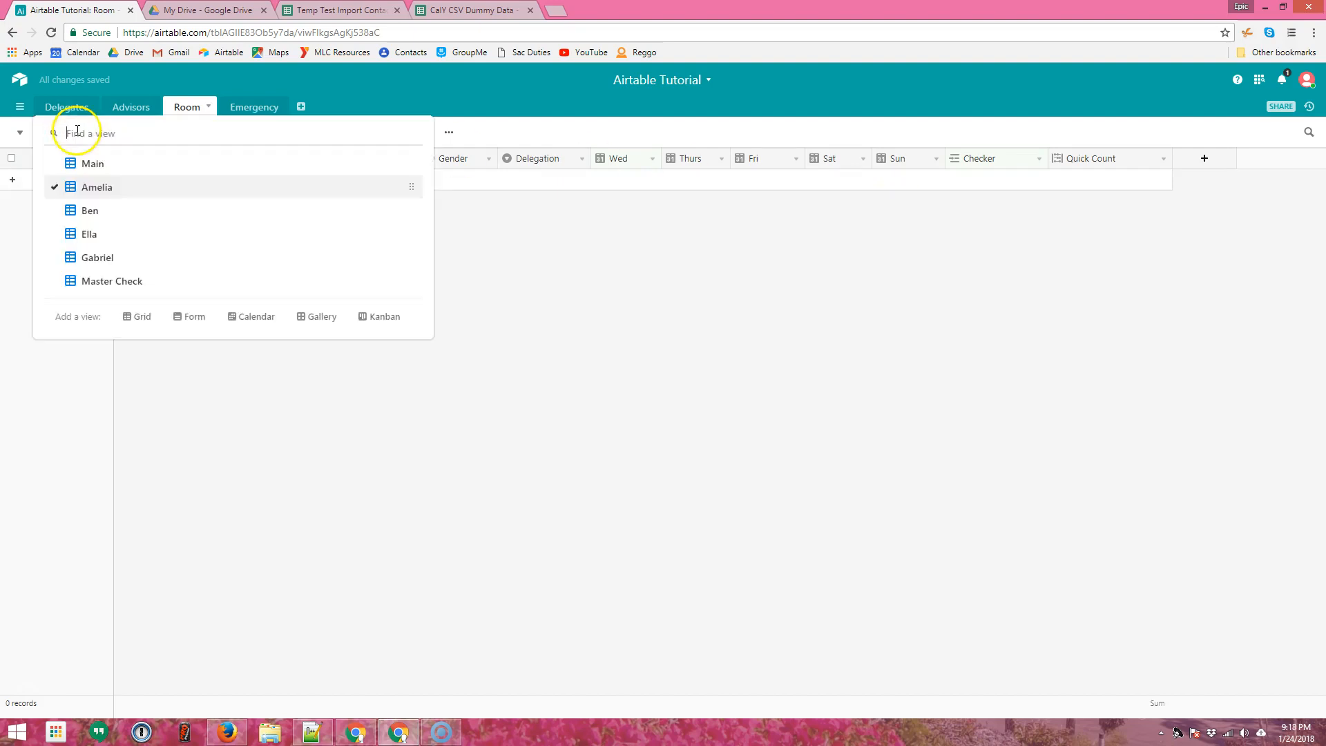
pyautogui.click(116, 234)
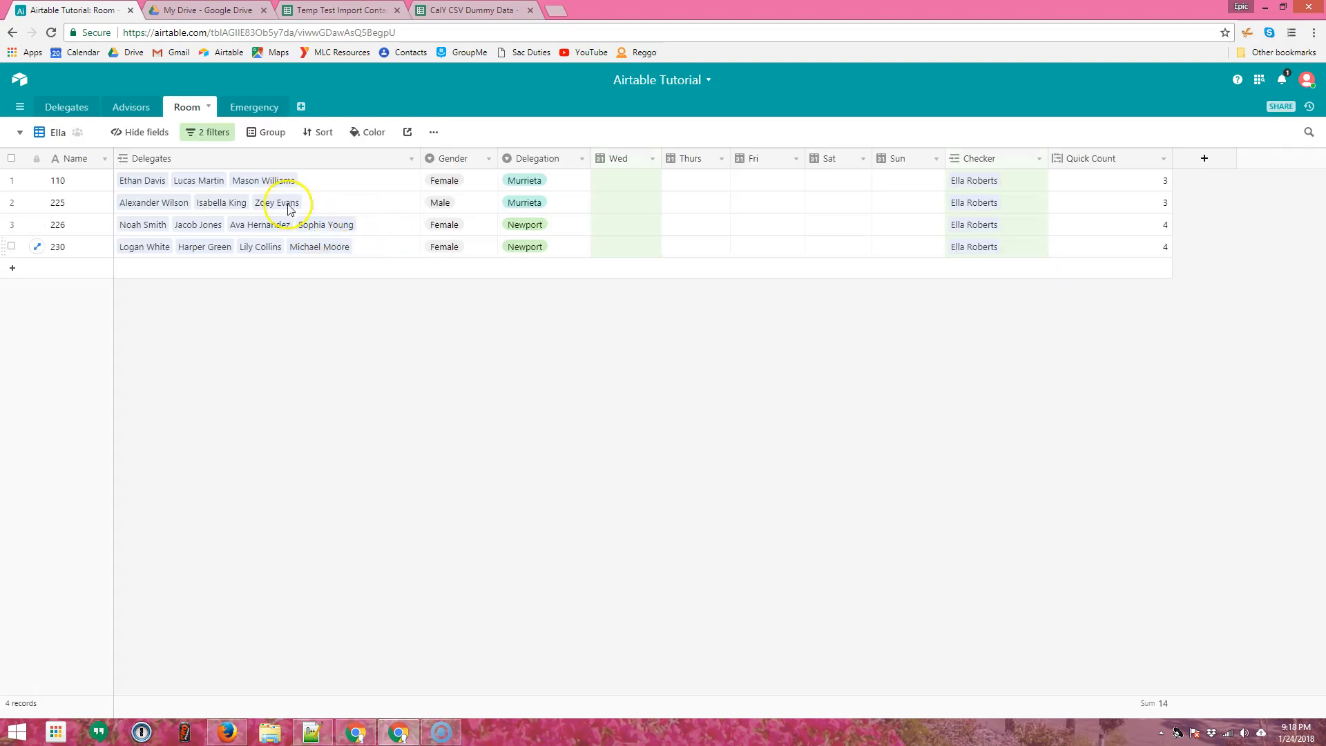
pyautogui.click(59, 135)
pyautogui.click(104, 164)
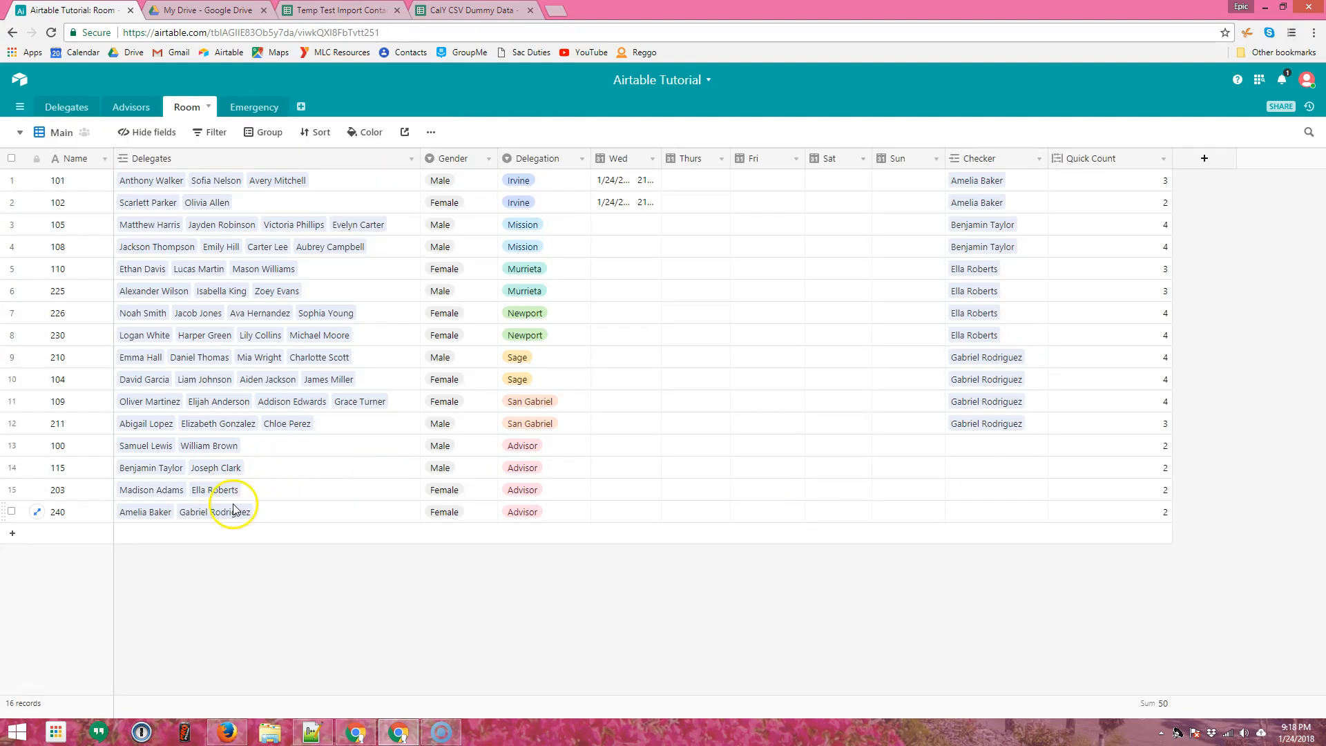
# In the third checker's view, set room 110's Wed date to January 24, 2018
pyautogui.click(60, 132)
pyautogui.click(90, 235)
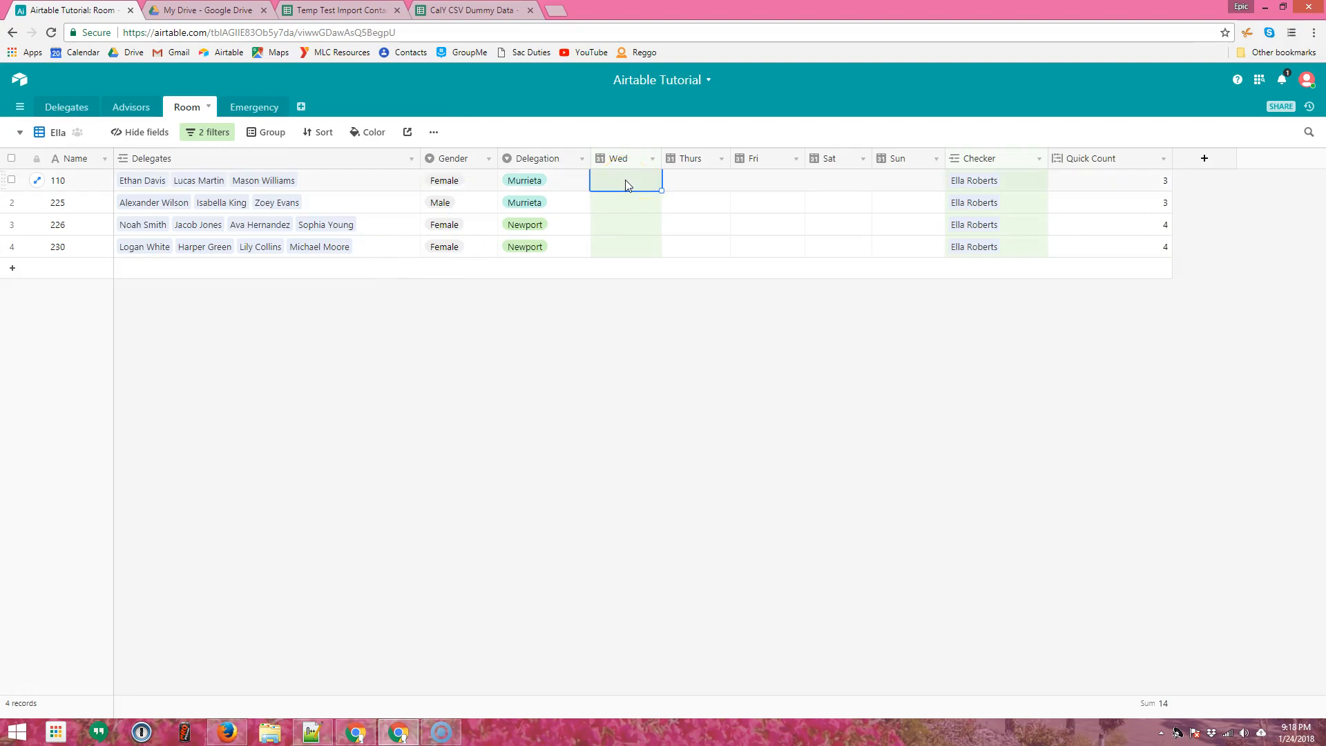
pyautogui.click(627, 185)
pyautogui.click(671, 302)
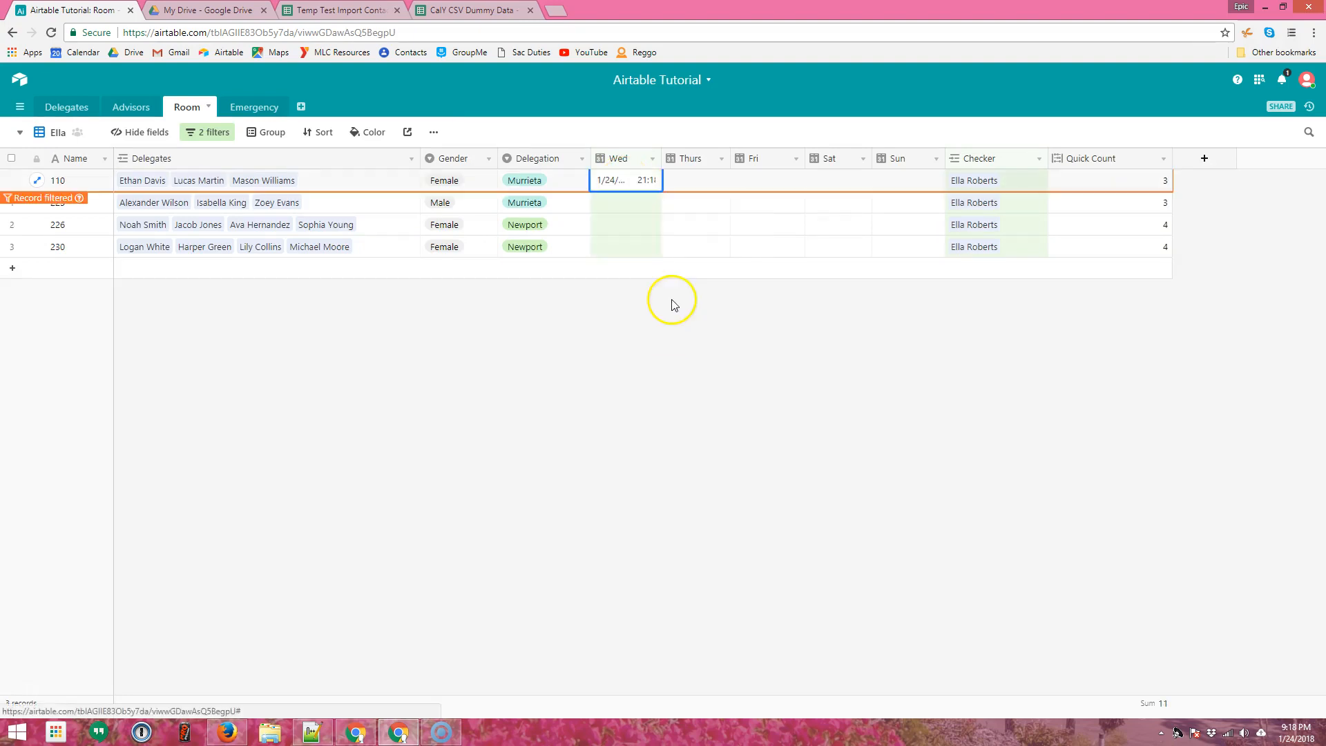
pyautogui.click(579, 307)
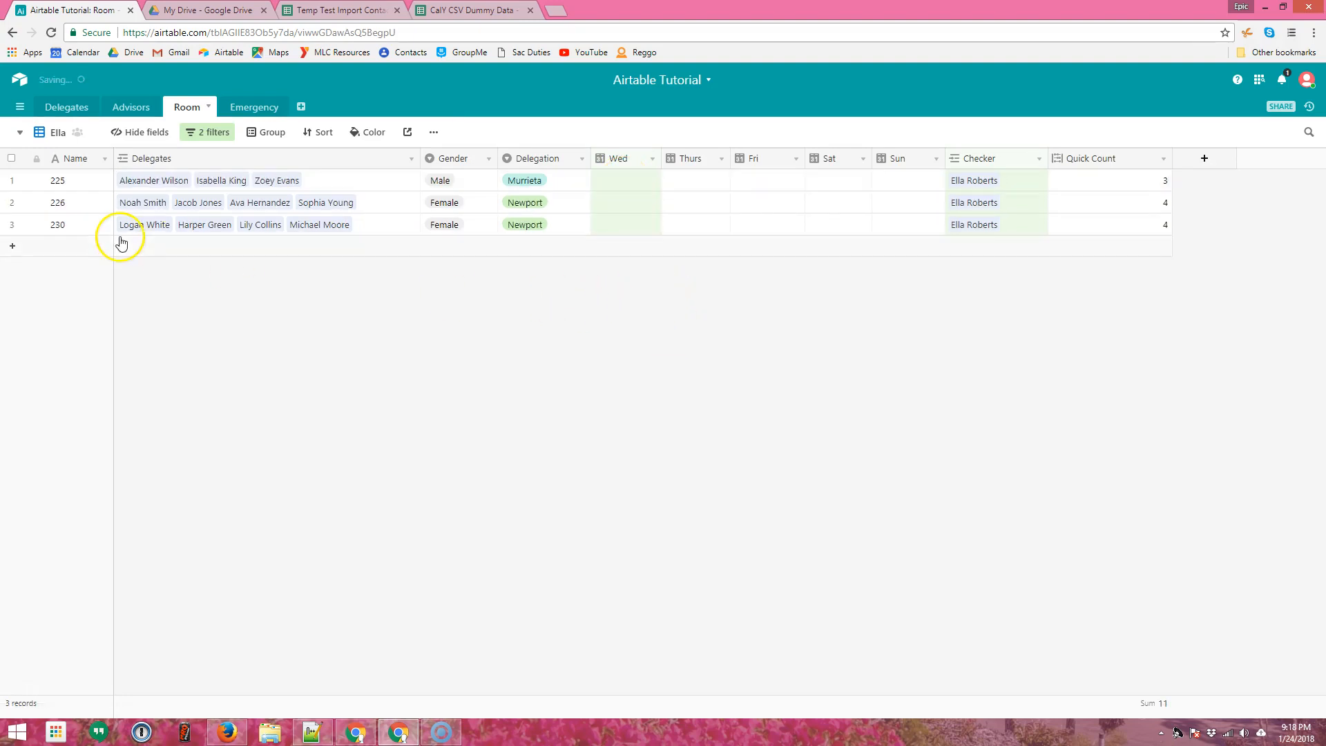
# Open the Master Check view and review which rooms still lack a Wed entry
pyautogui.click(62, 136)
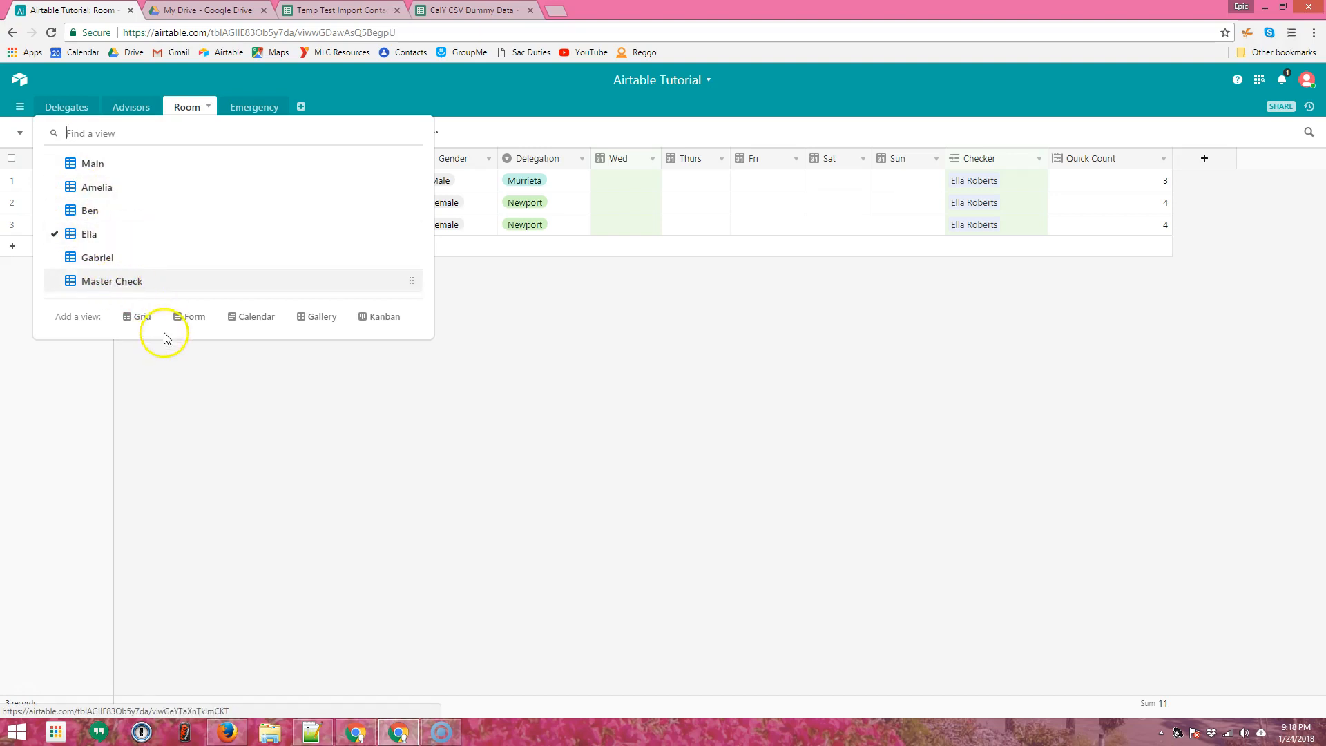
pyautogui.click(114, 281)
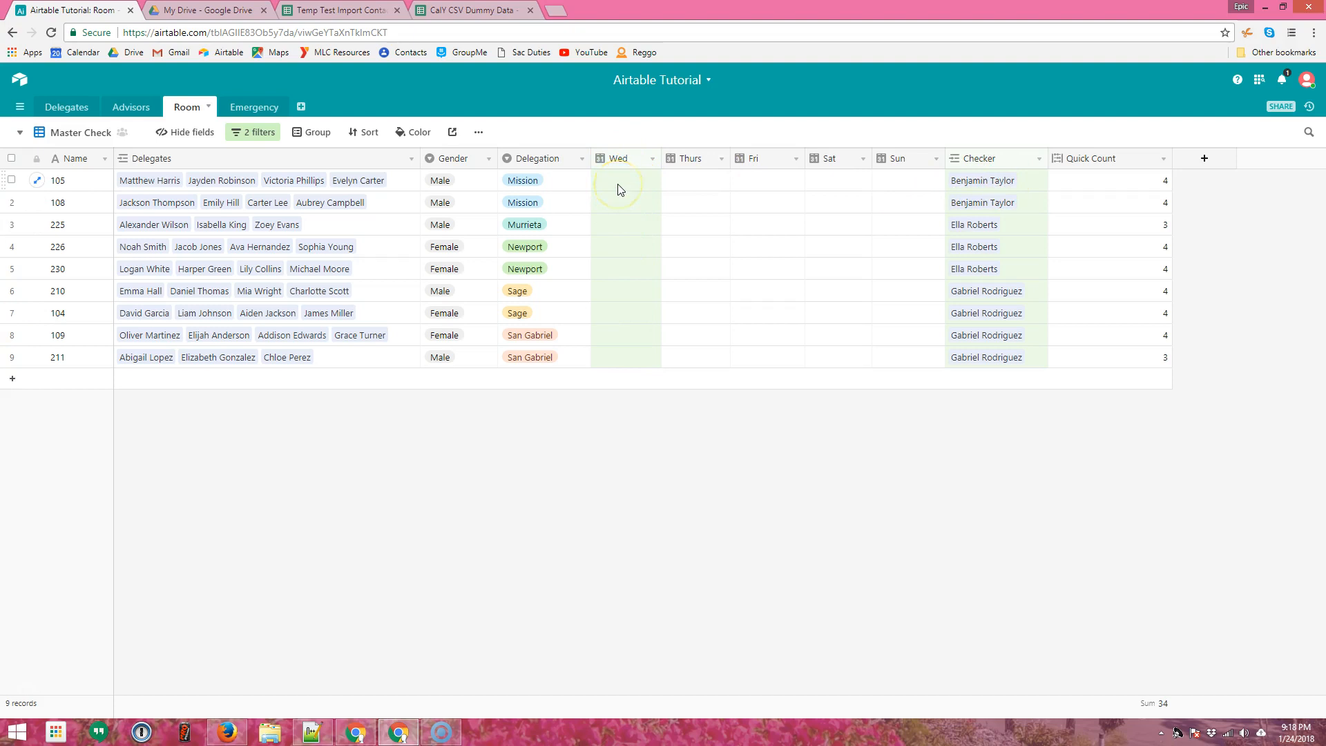
pyautogui.click(652, 350)
pyautogui.click(288, 411)
pyautogui.click(78, 134)
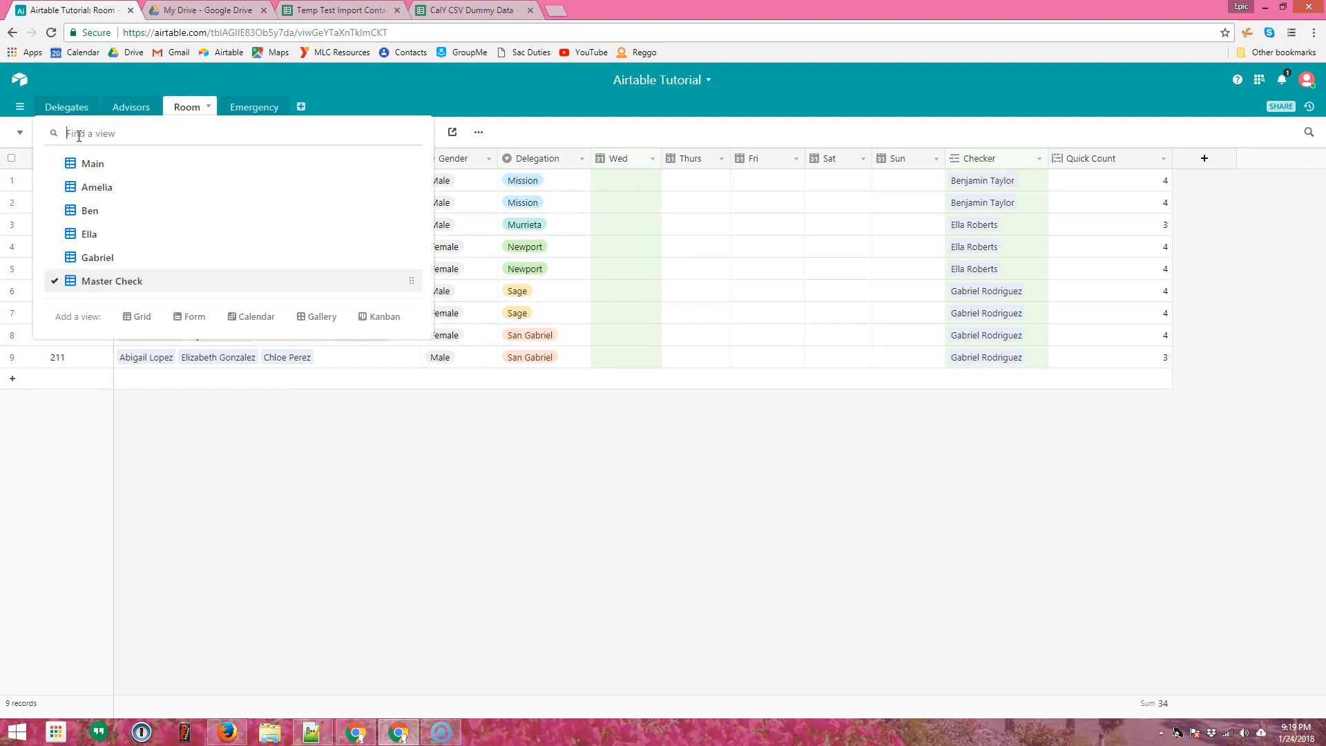
pyautogui.click(267, 262)
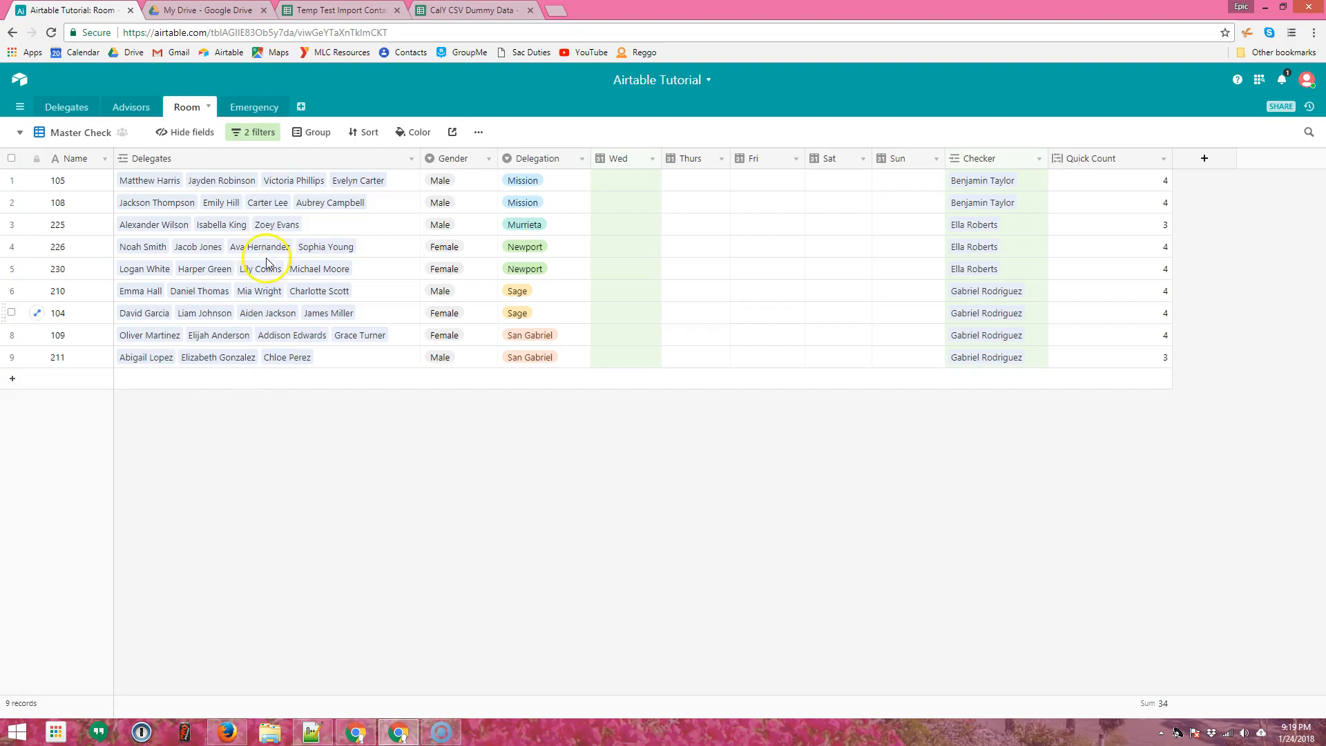
# Change the Master Check view's second filter condition from the Wed field to Thurs is empty
pyautogui.click(256, 135)
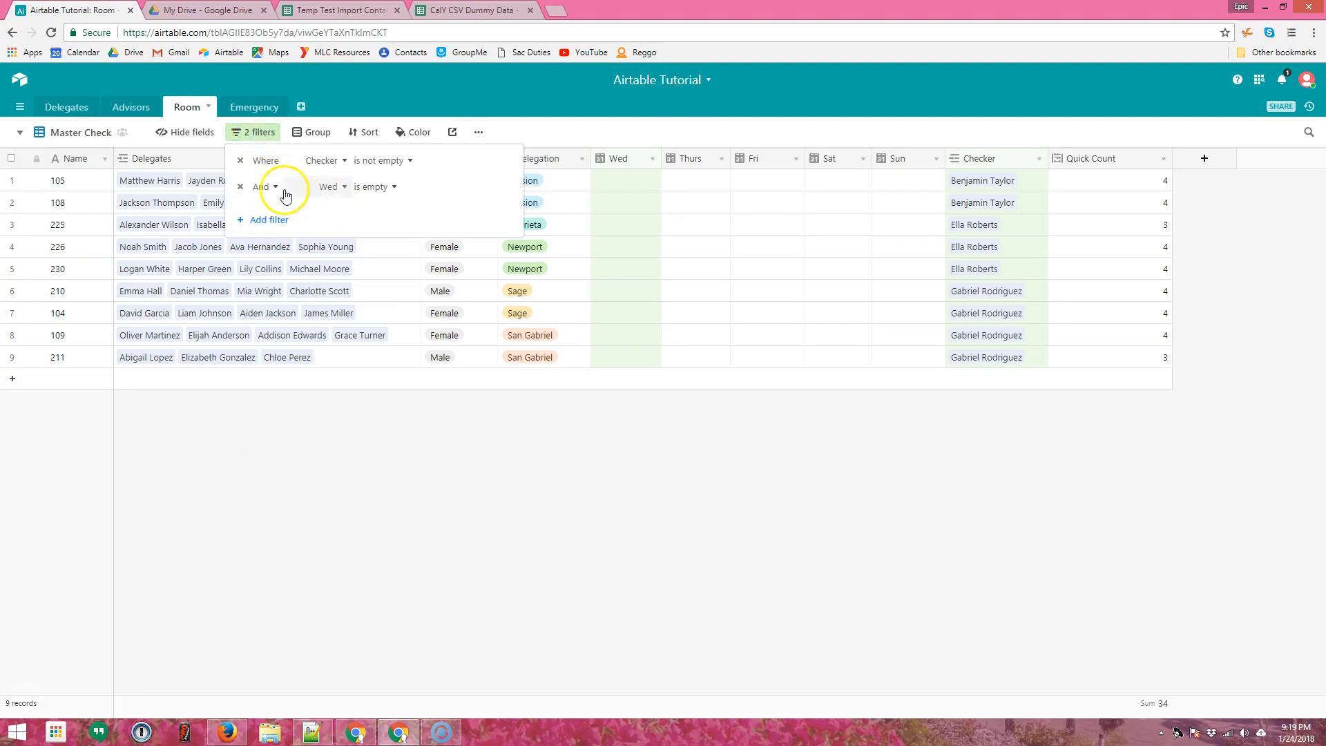
pyautogui.click(331, 188)
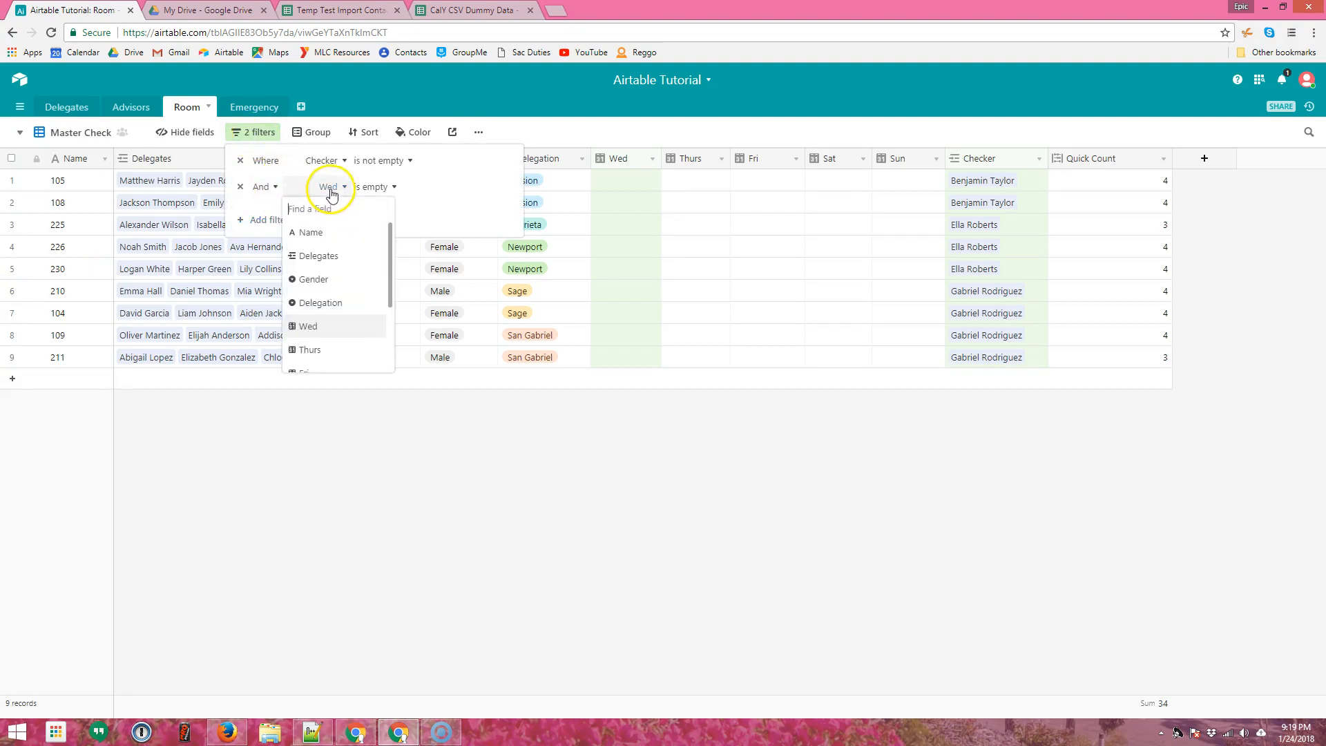
pyautogui.click(313, 352)
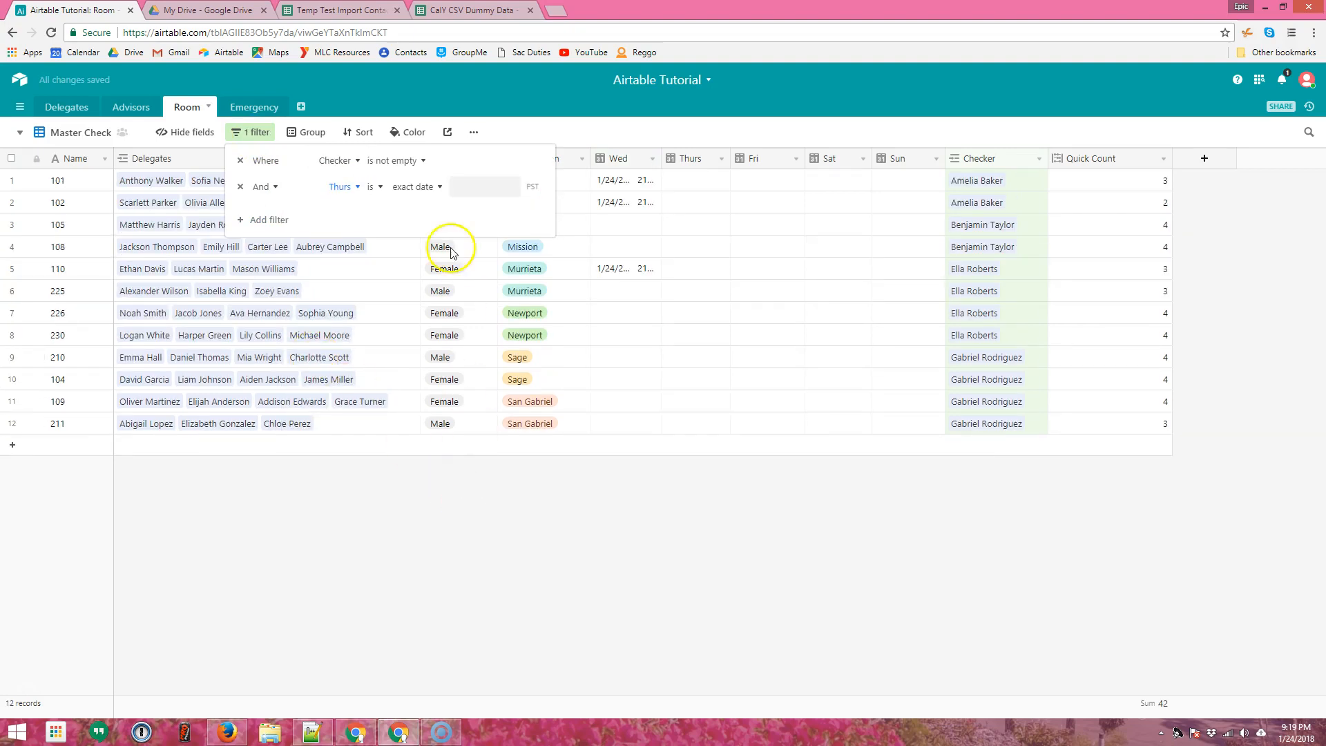
pyautogui.click(337, 161)
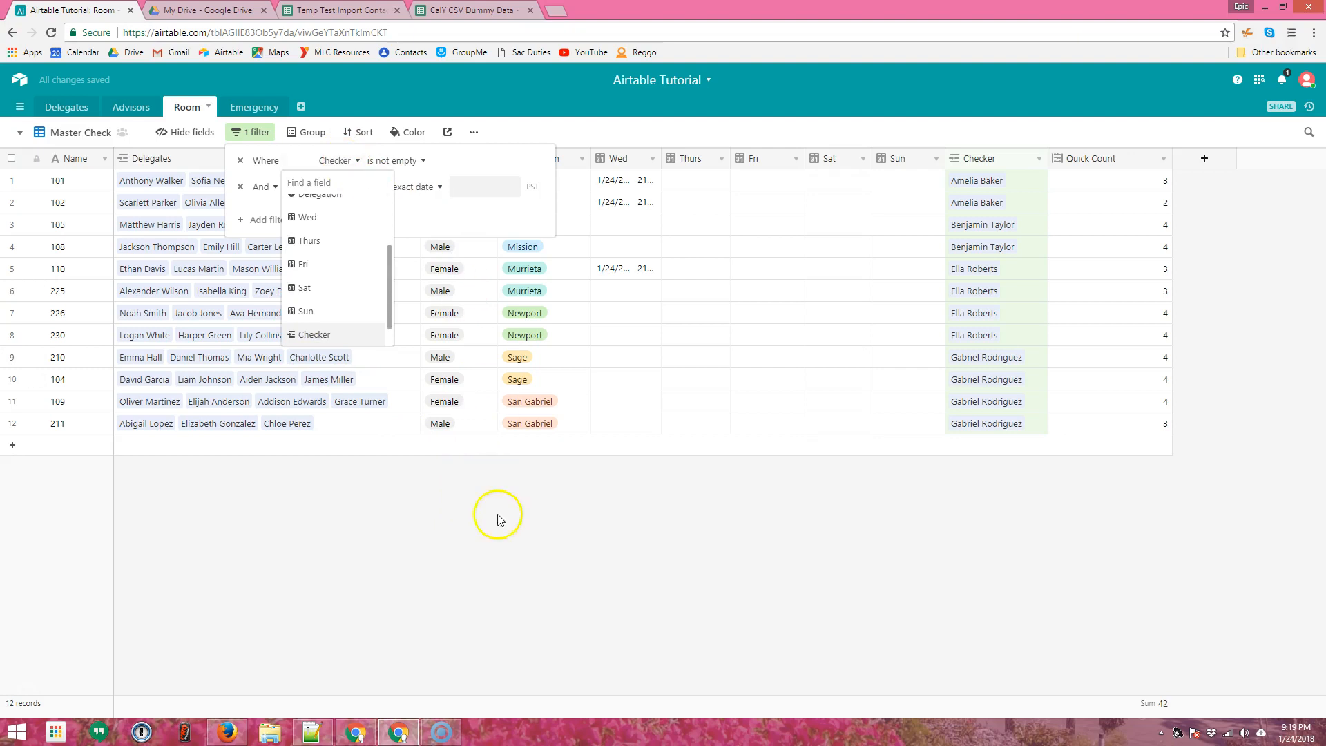
pyautogui.click(493, 537)
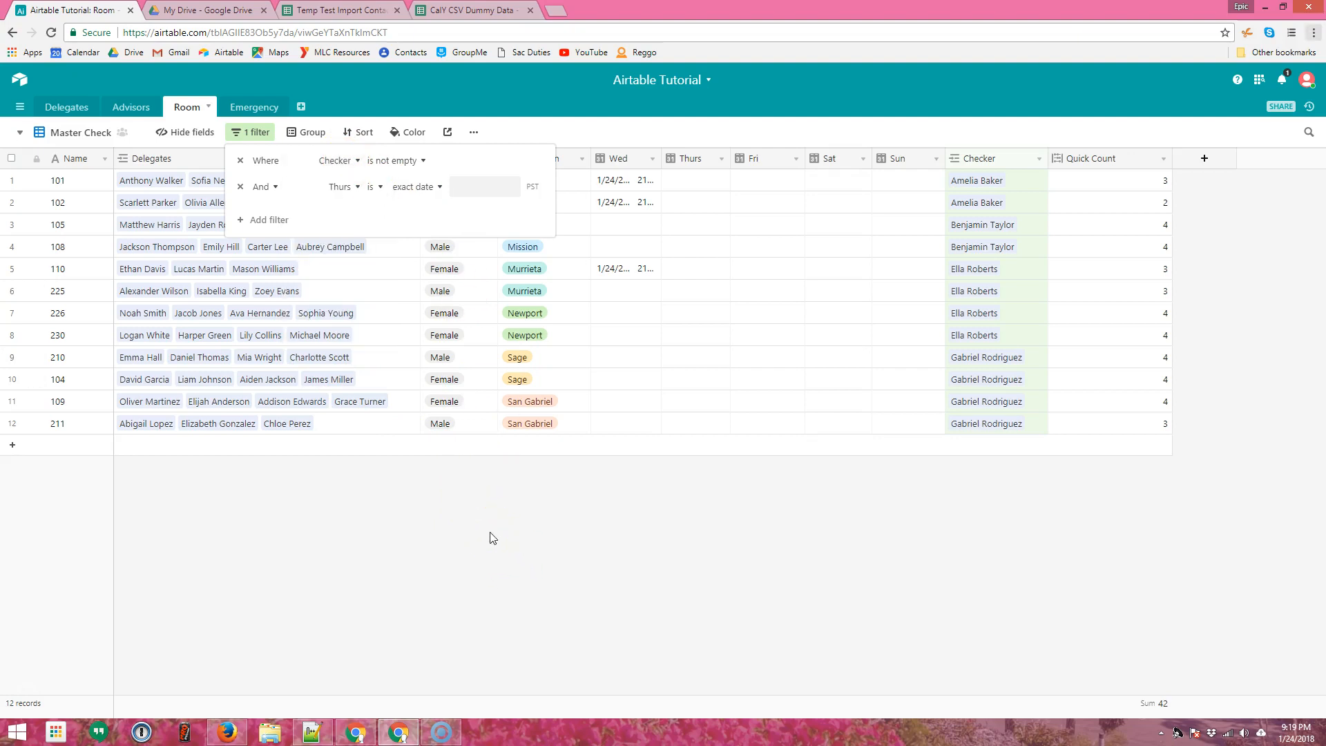
pyautogui.click(376, 188)
pyautogui.scroll(-1, 416, 307)
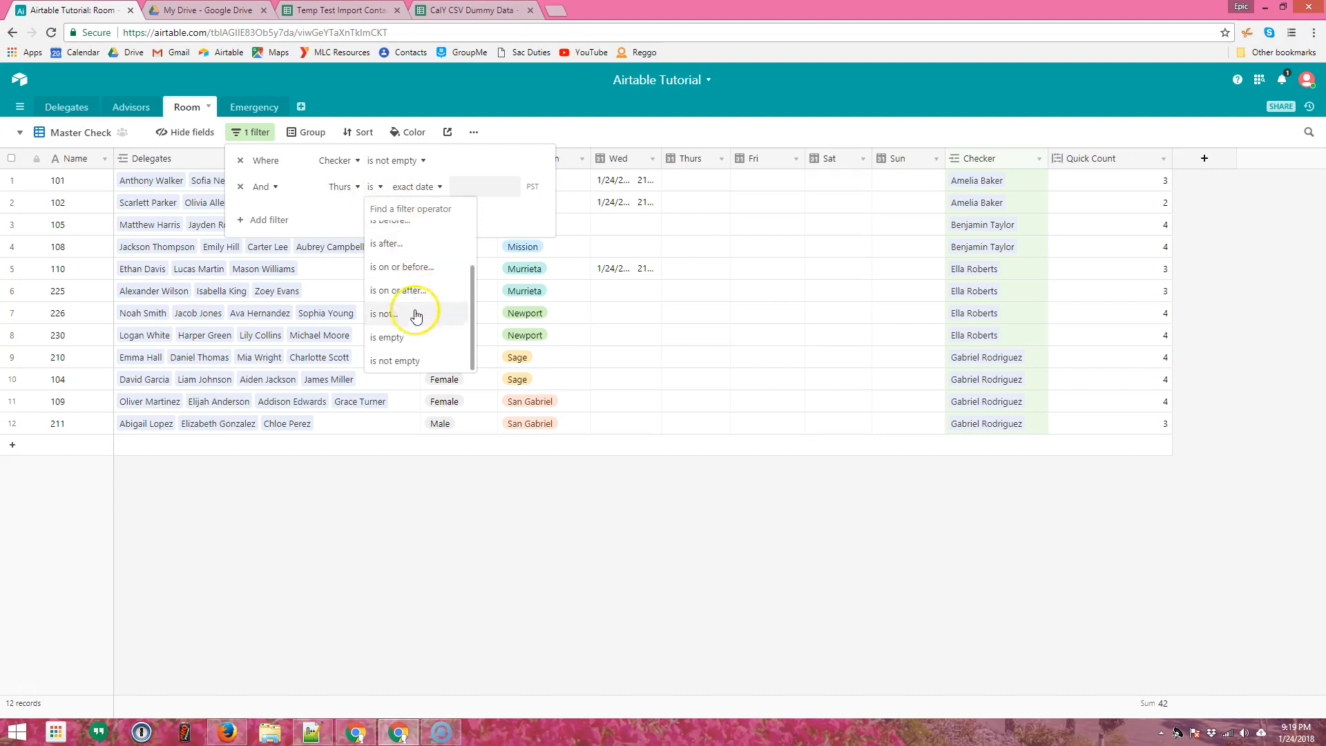
pyautogui.click(403, 361)
pyautogui.click(380, 187)
pyautogui.click(376, 350)
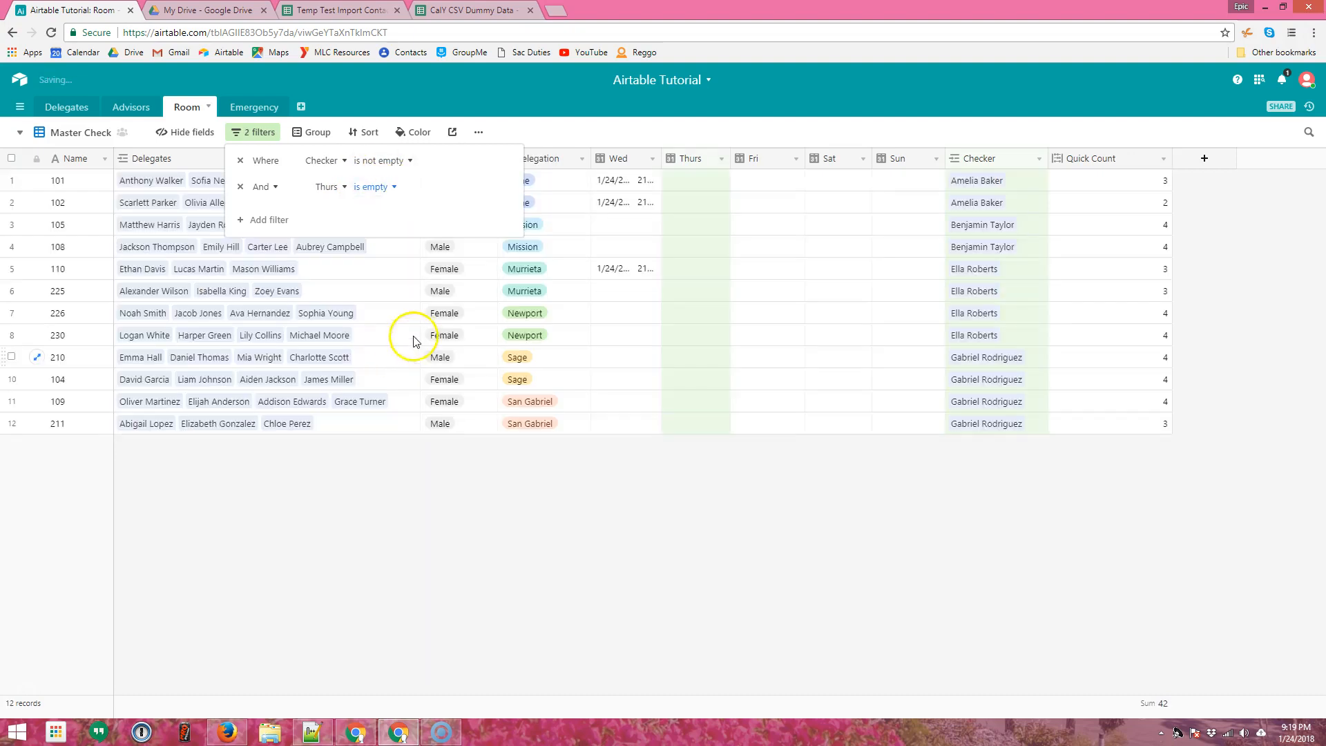
pyautogui.click(598, 526)
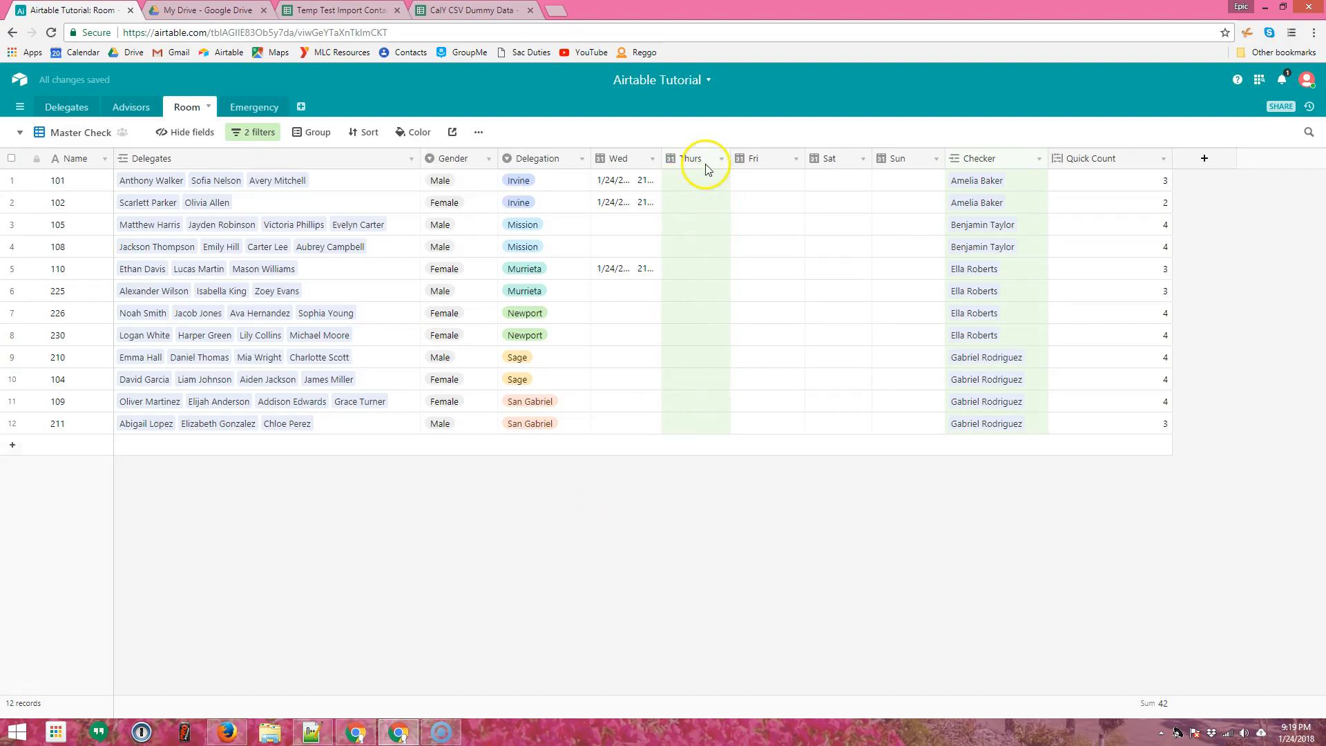
# In the Main view, configure the Quick Count field as a Count of the linked Delegates records and save it
pyautogui.click(87, 132)
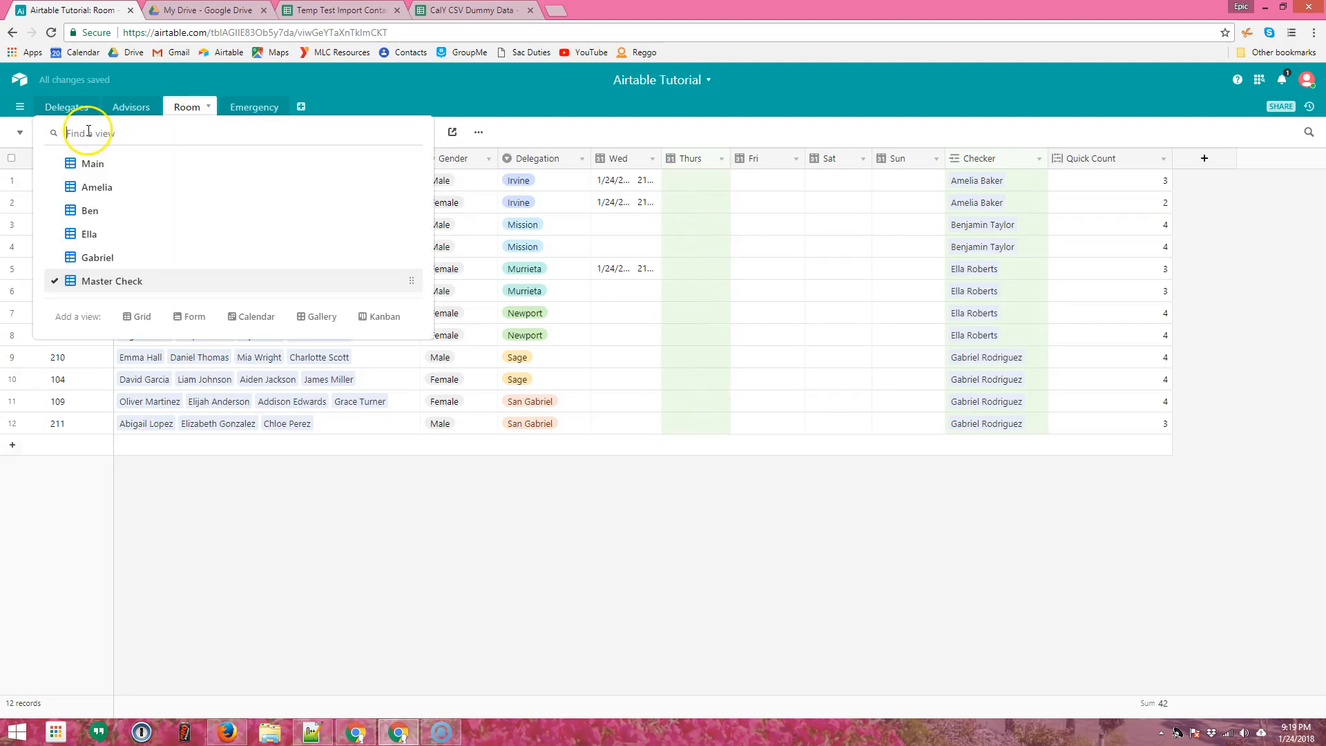
pyautogui.click(121, 163)
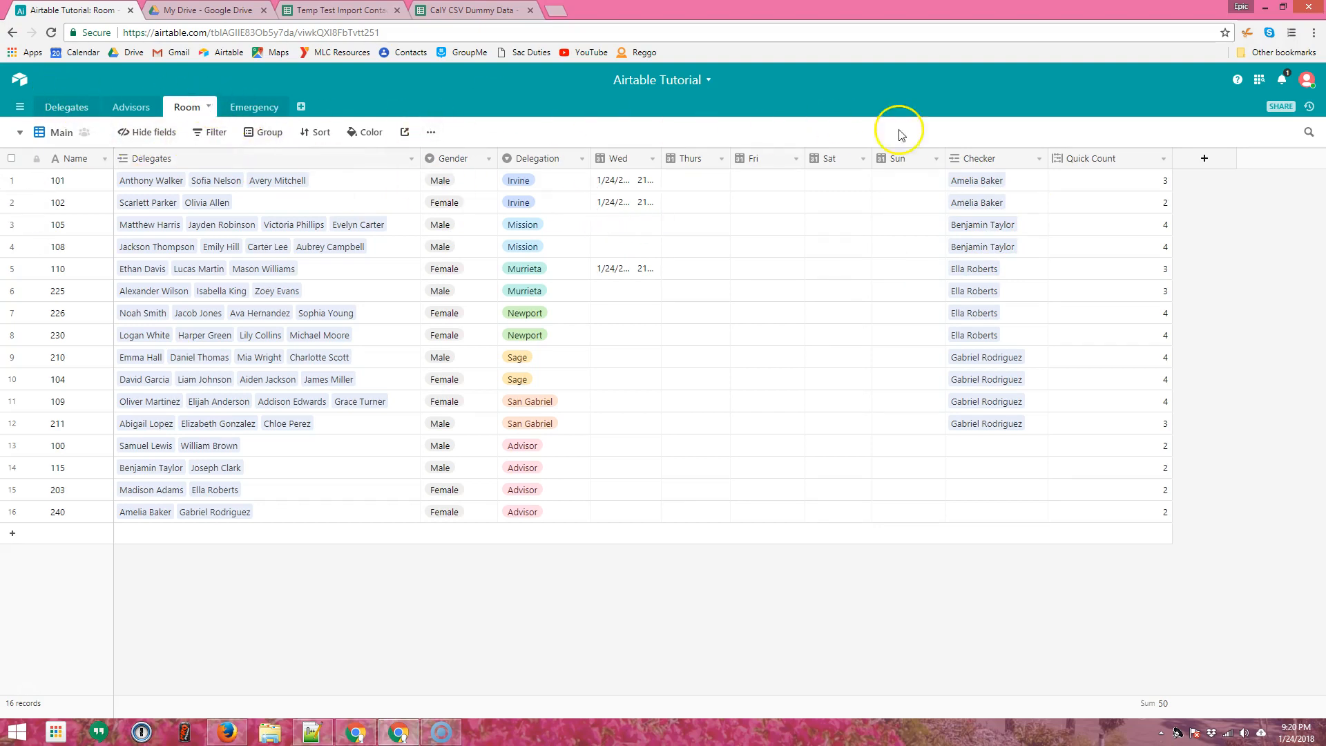
pyautogui.doubleClick(1098, 163)
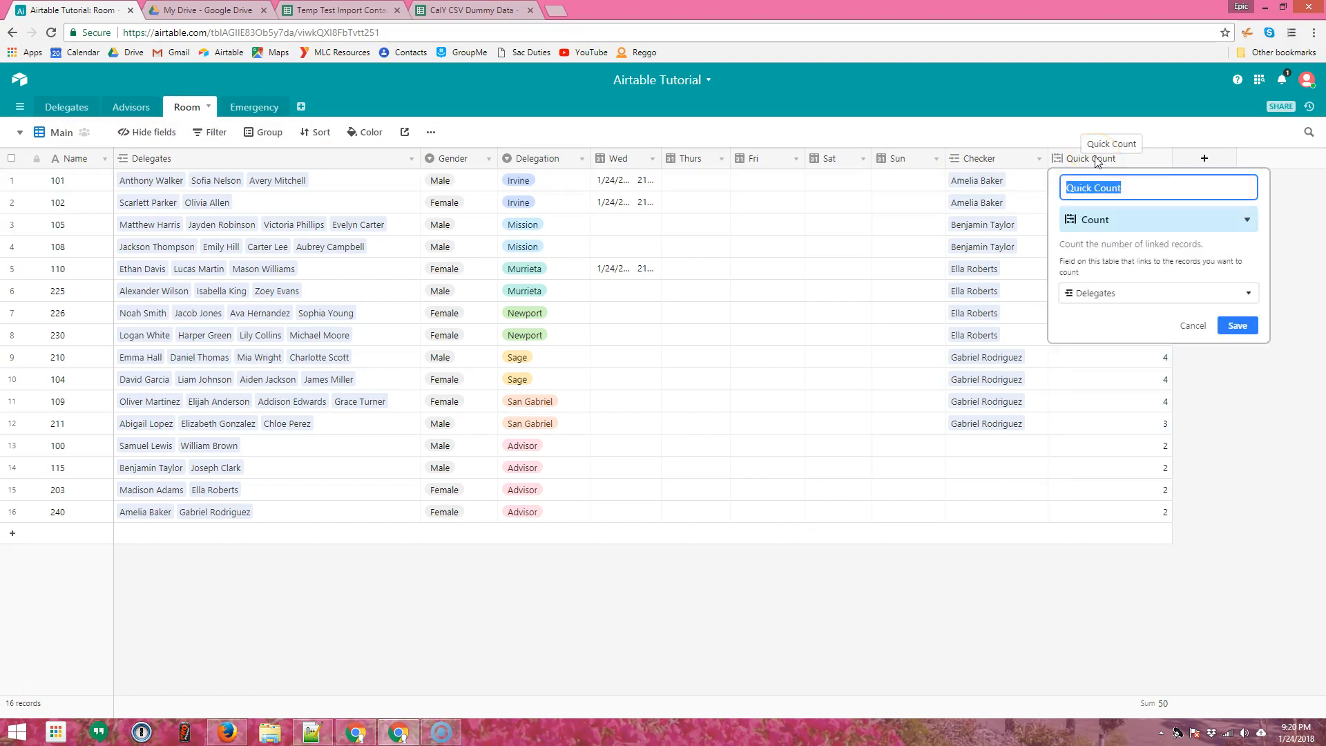
pyautogui.click(1107, 219)
pyautogui.scroll(-2, 1163, 405)
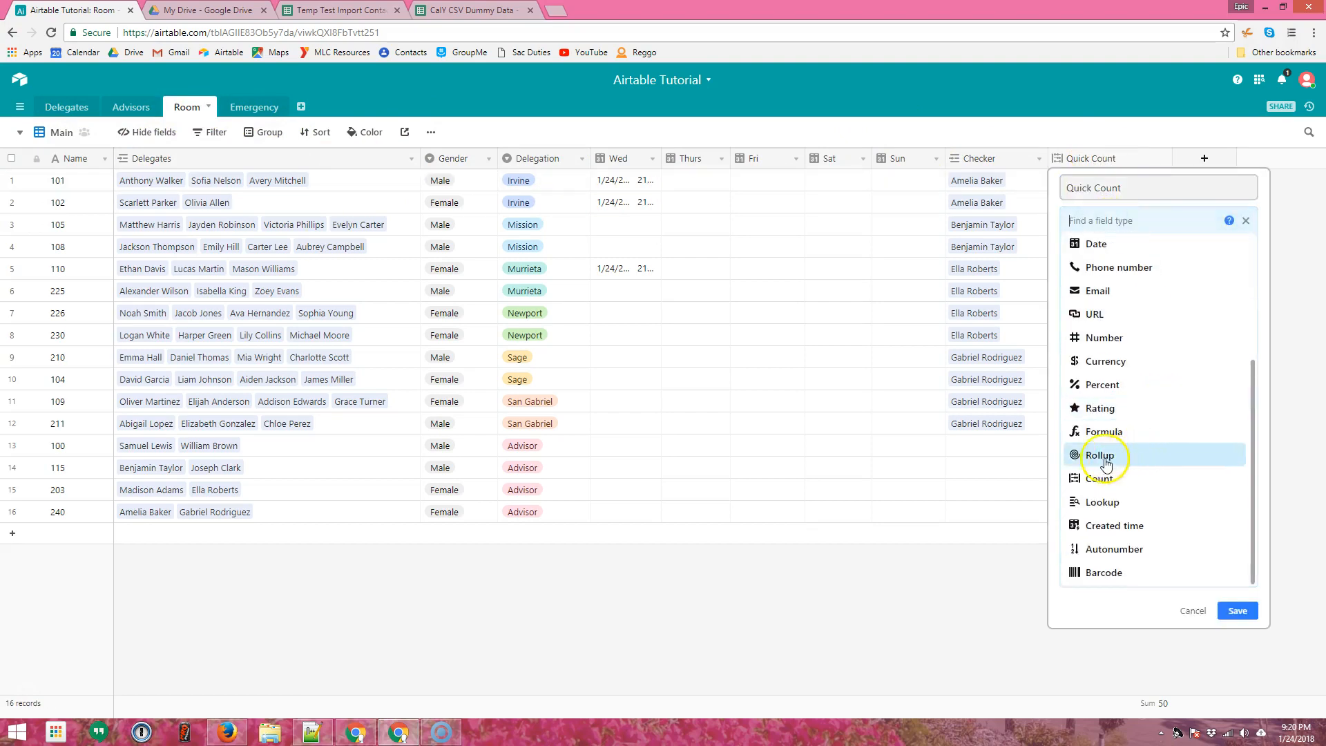
pyautogui.click(1113, 481)
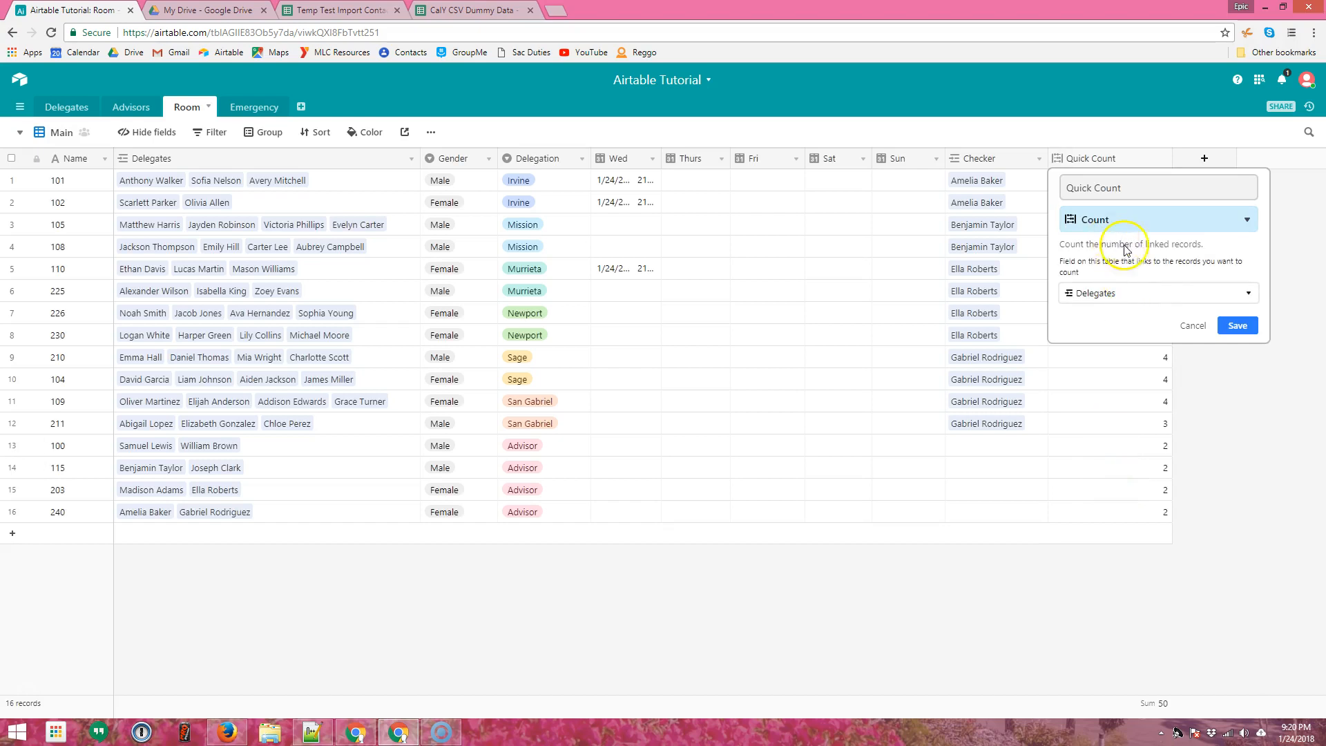
pyautogui.click(1128, 294)
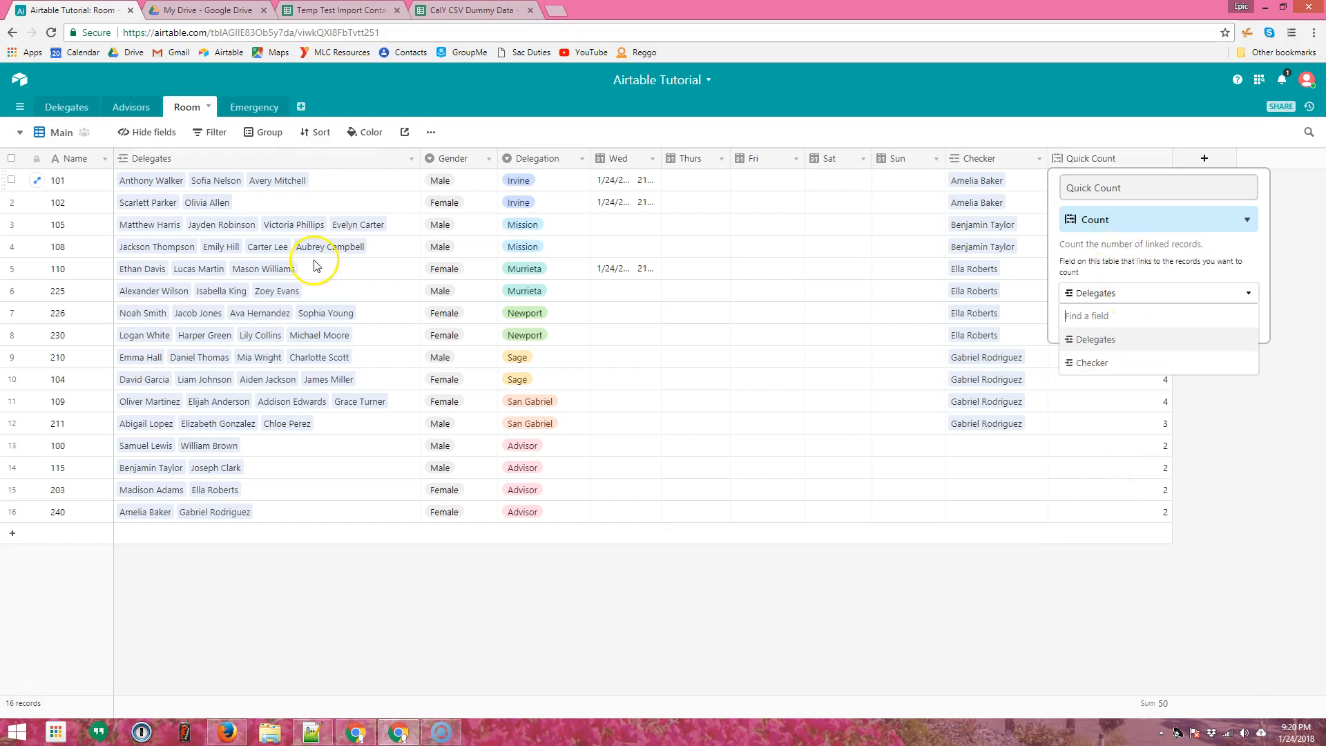
pyautogui.click(1244, 692)
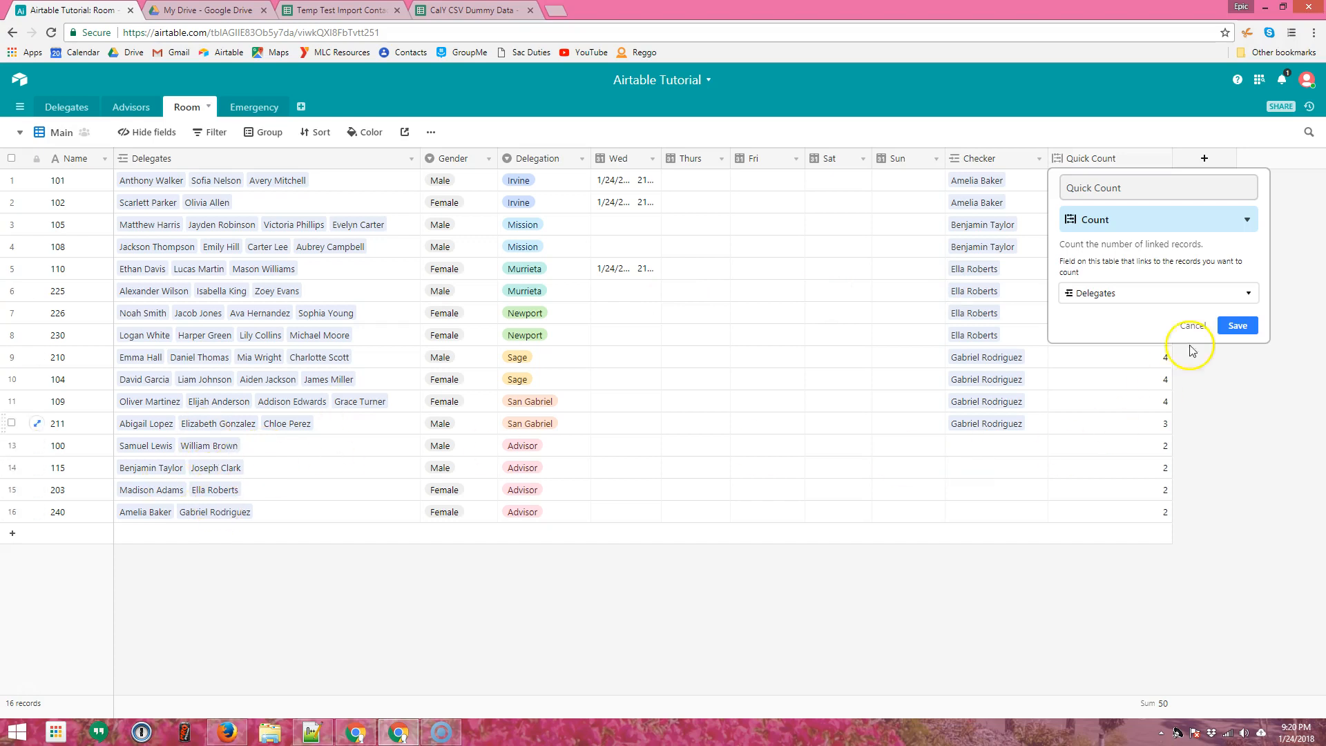
pyautogui.click(1234, 329)
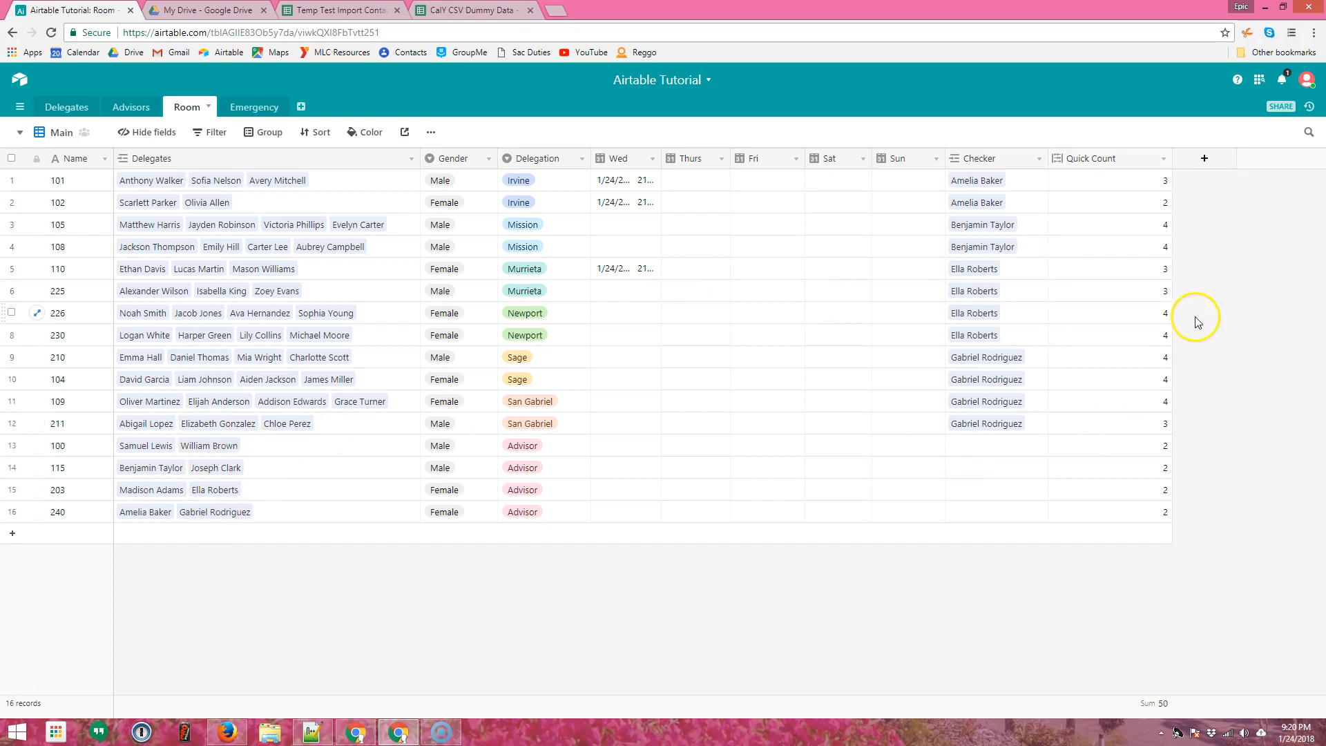